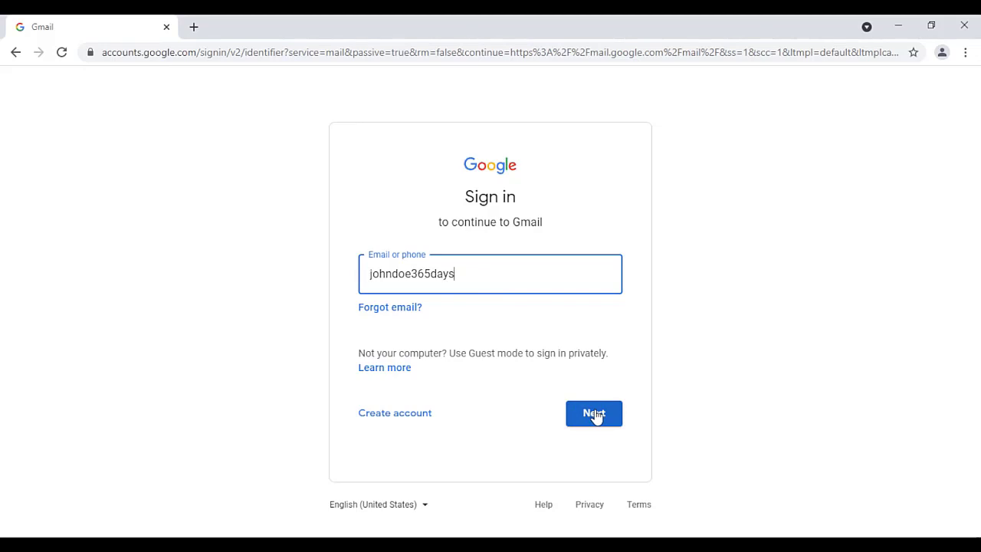
# Step: Sign in with the account password to reach the Gmail inbox
pyautogui.click(595, 414)
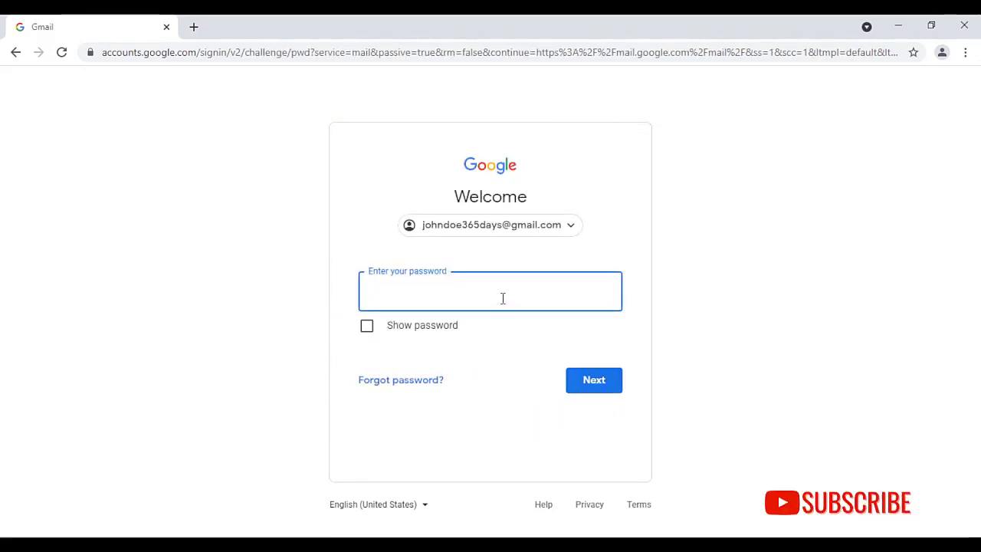
pyautogui.write('•••••••')
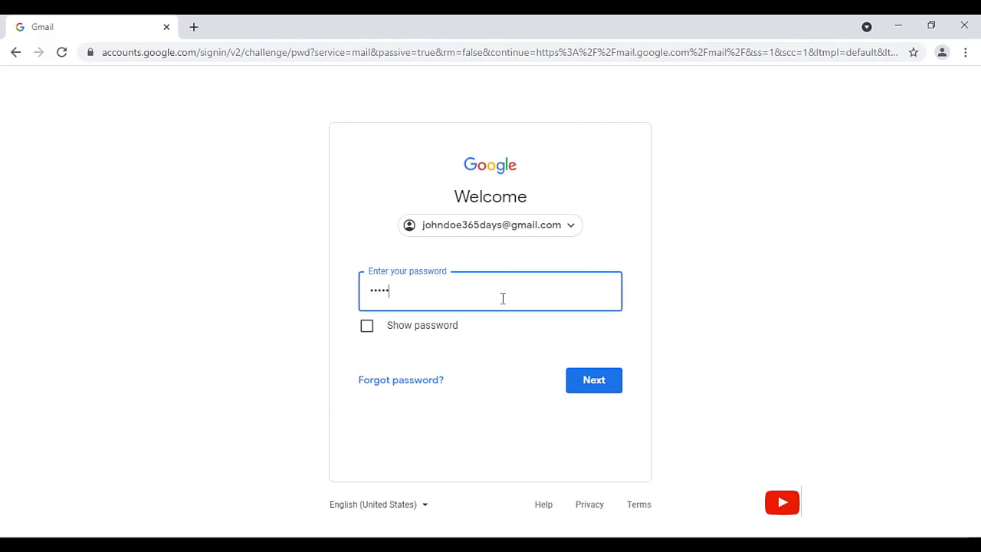
pyautogui.write('••••')
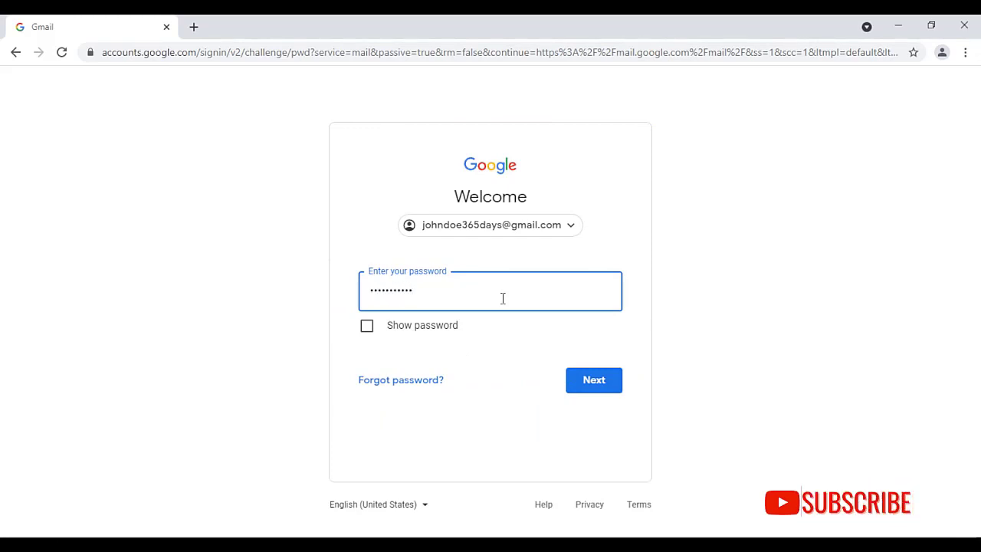
pyautogui.write('•')
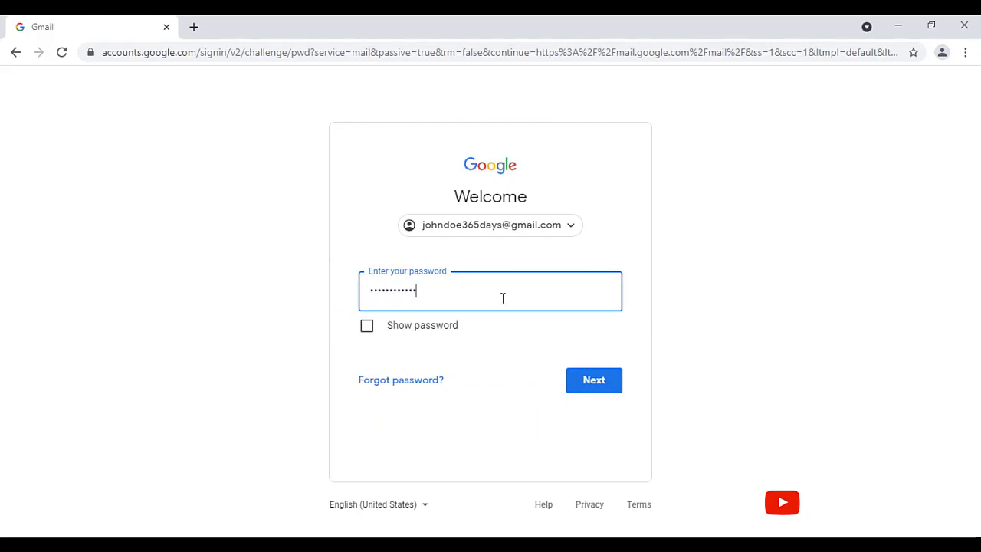
pyautogui.click(596, 382)
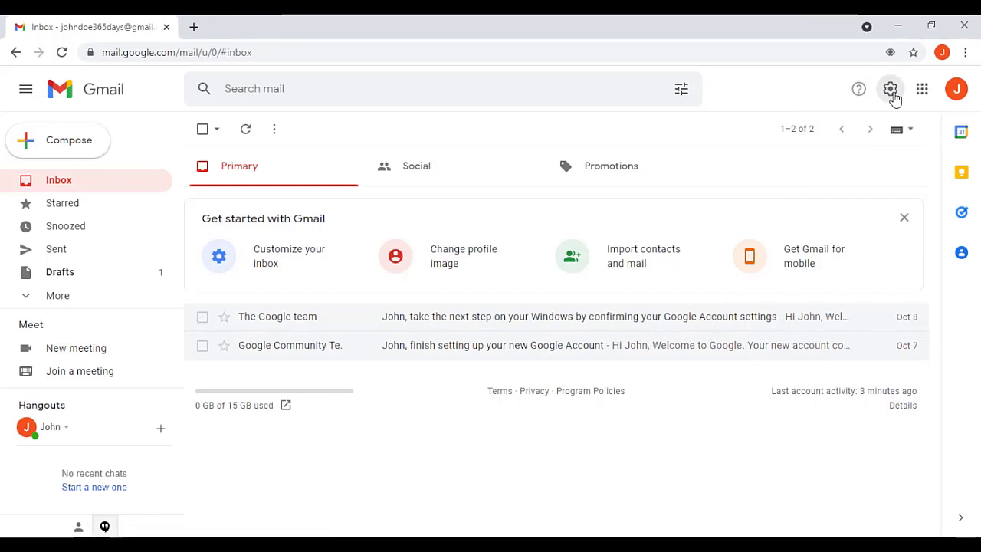
# Step: Open all settings from the gear menu and scroll General down to the empty Signature section
pyautogui.click(891, 92)
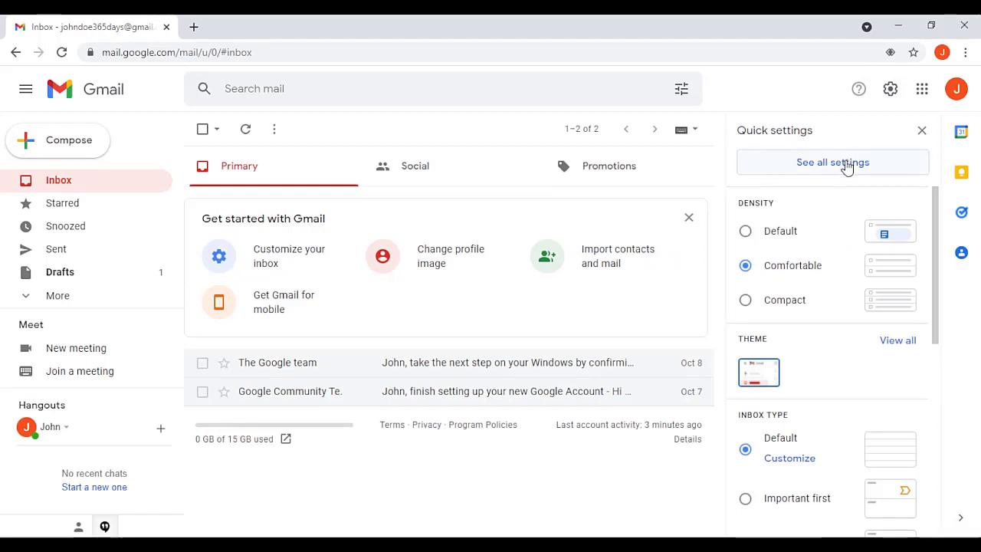
pyautogui.click(847, 166)
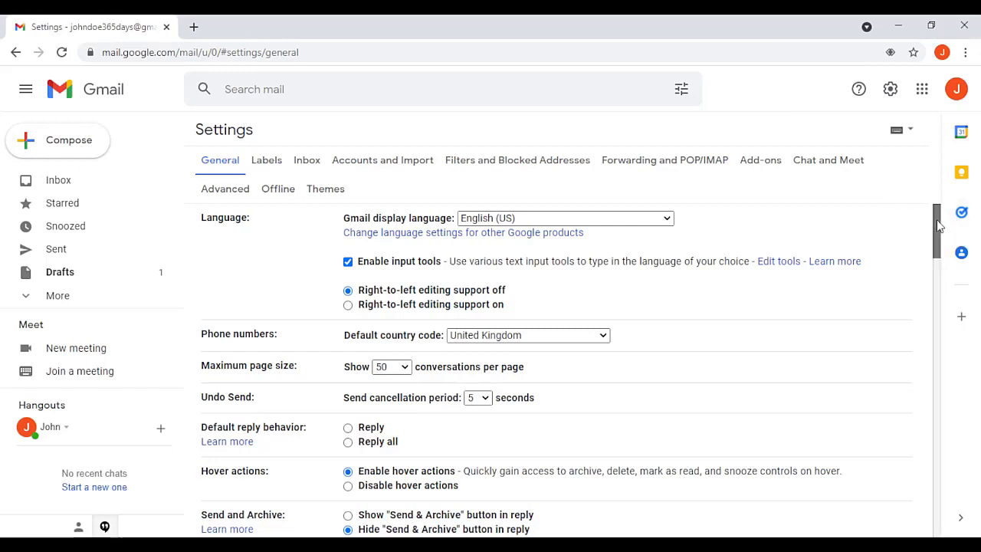
pyautogui.moveTo(938, 224); pyautogui.dragTo(945, 449)
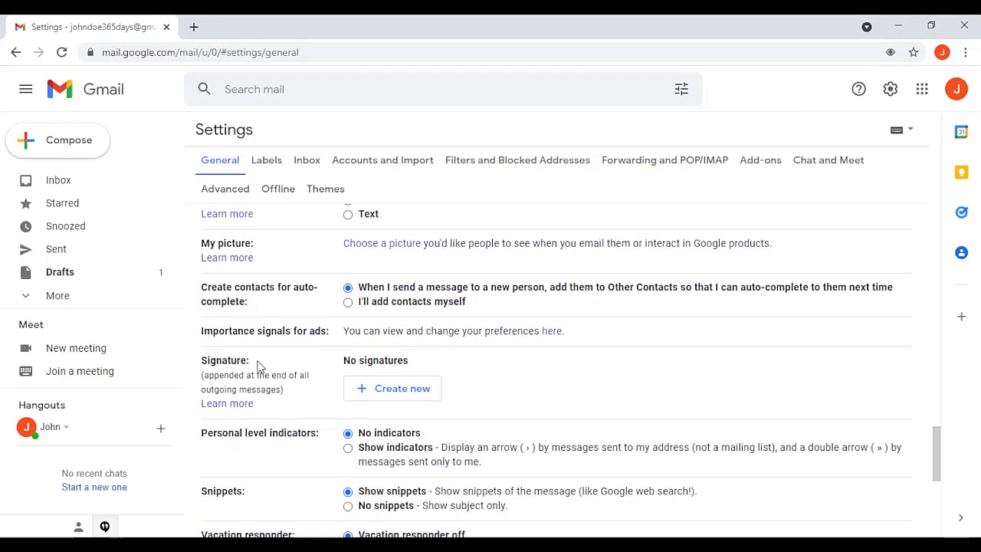
# Step: Create a new signature named after the sender
pyautogui.click(389, 391)
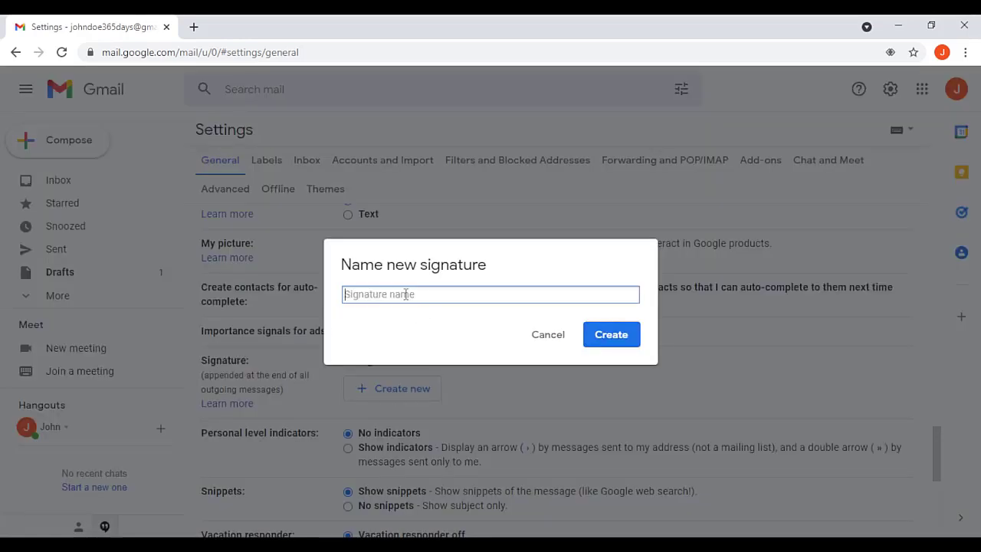
pyautogui.write("Peter's S")
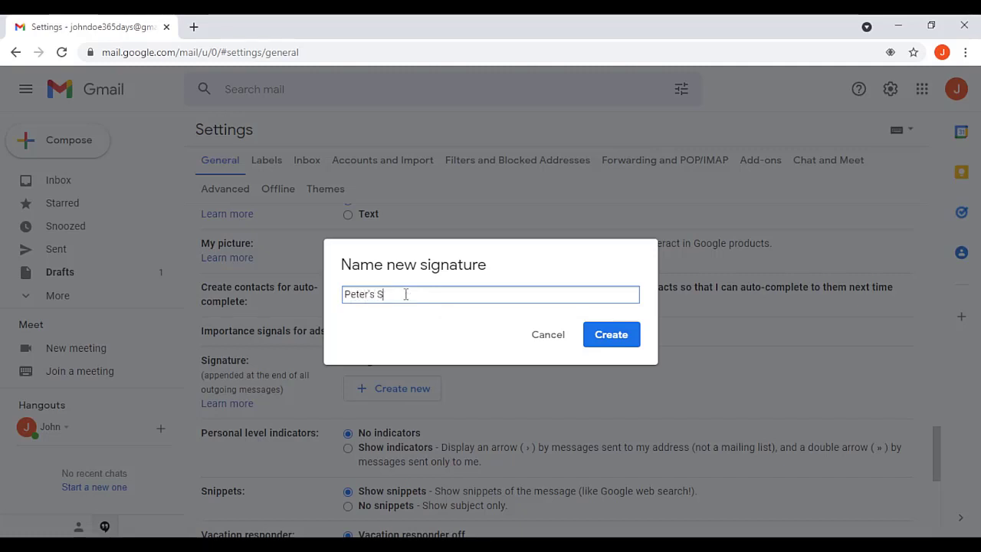
pyautogui.write('ignature')
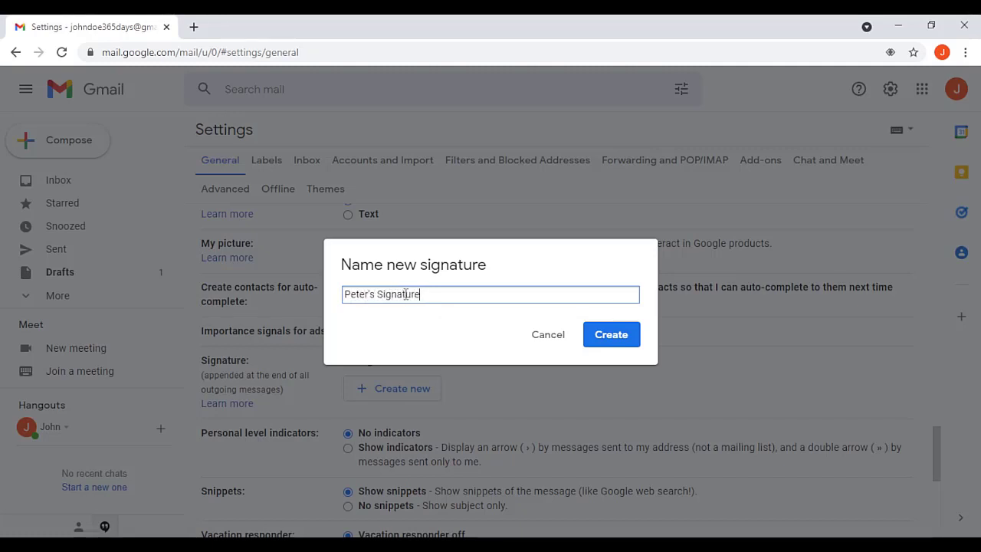
pyautogui.click(609, 338)
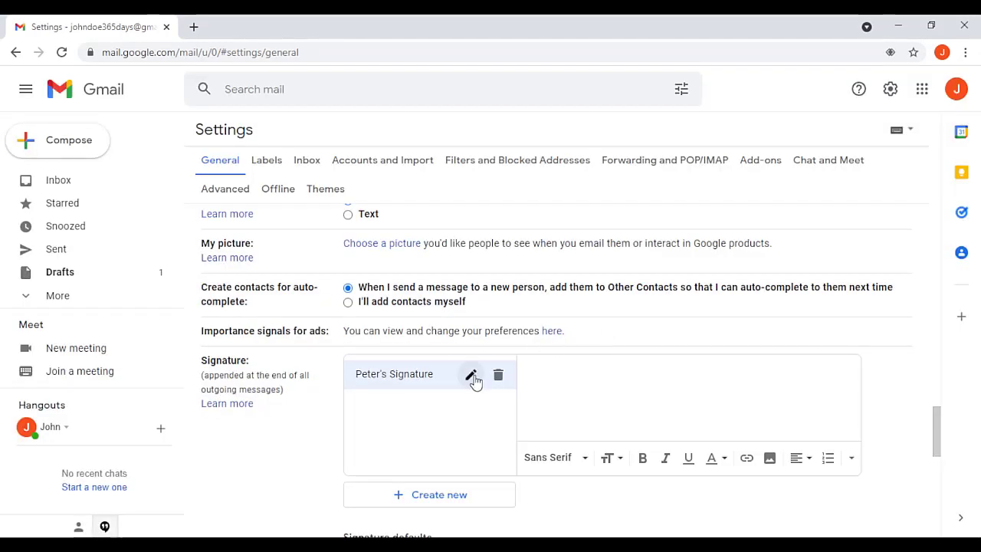
# Step: Type the sender's name, Aladey Media, email address, phone number and postal address as signature lines
pyautogui.click(545, 372)
pyautogui.write('John Doe')
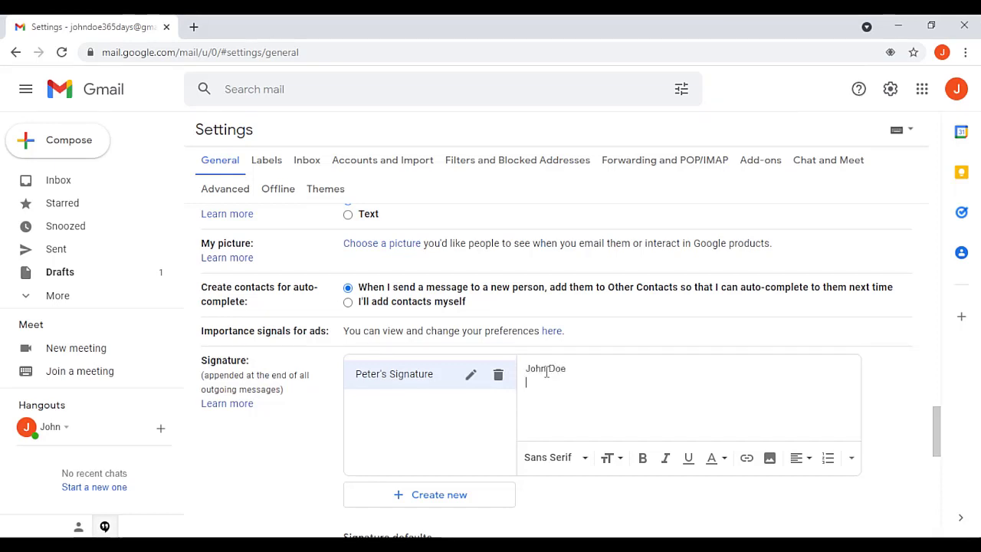
pyautogui.write('Aladey')
pyautogui.write(' MA')
pyautogui.write('dia')
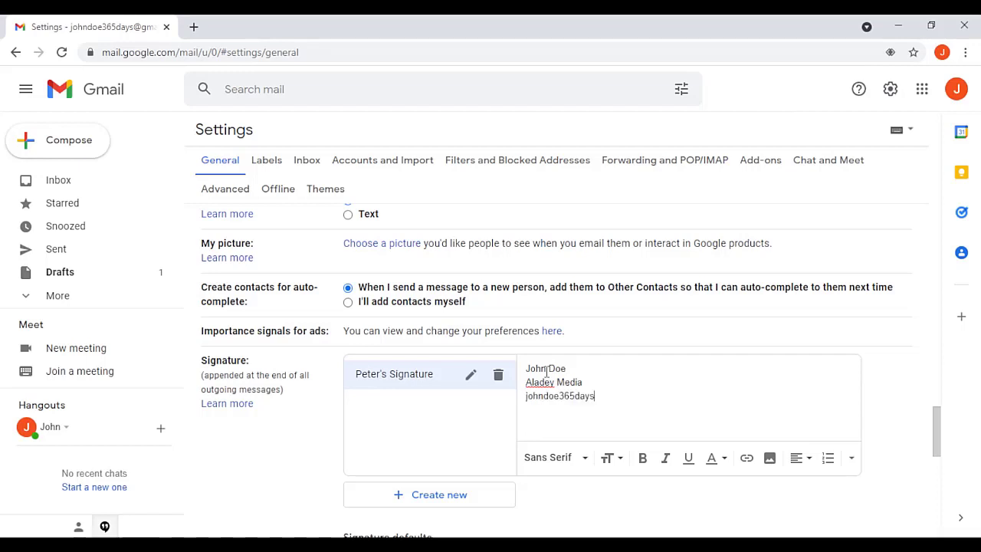
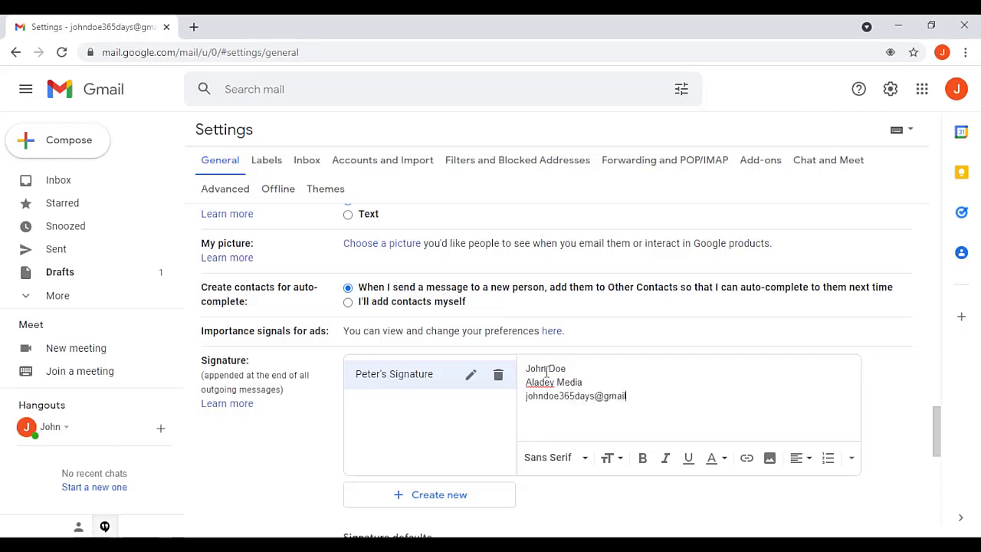
pyautogui.press('Return')
pyautogui.write('+')
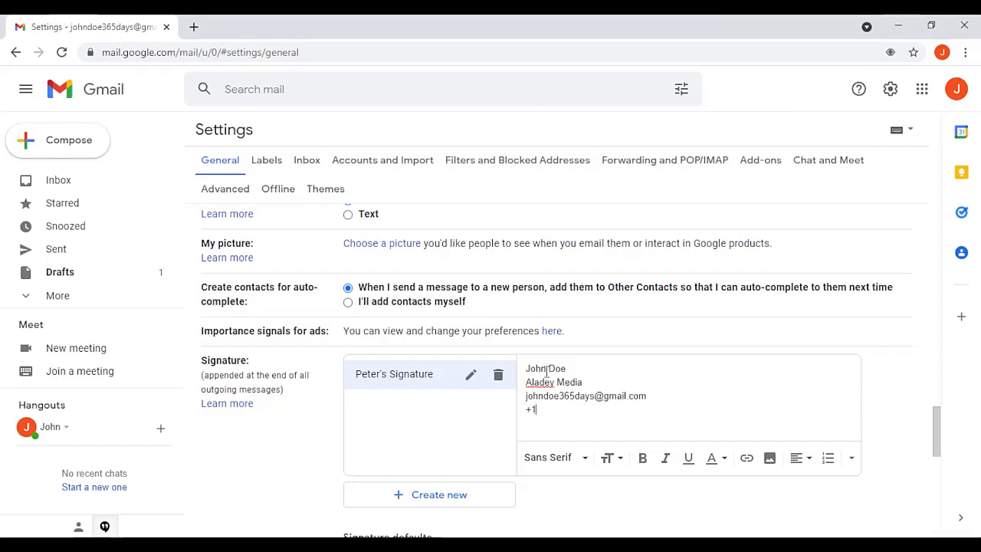
pyautogui.write('1 (555) 1234')
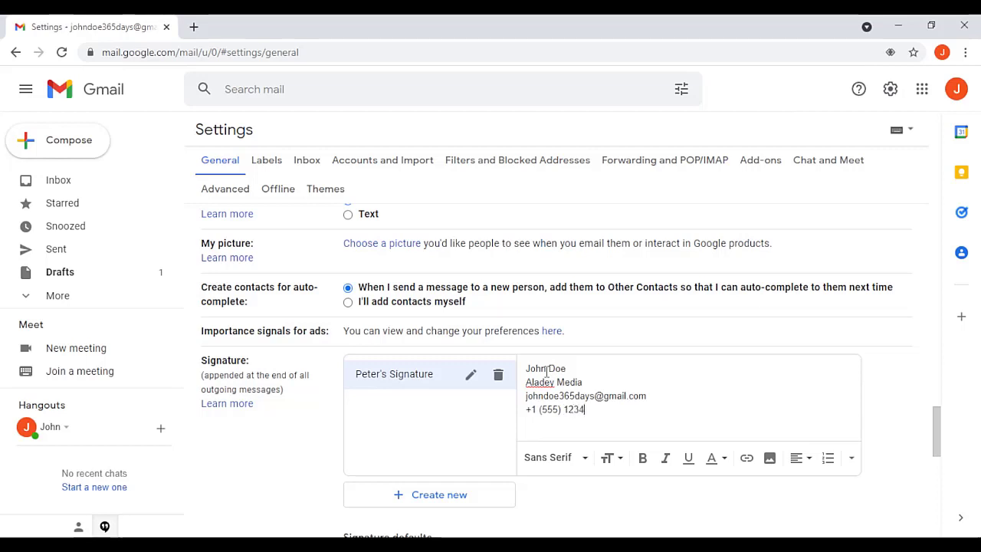
pyautogui.write(' 5678 ')
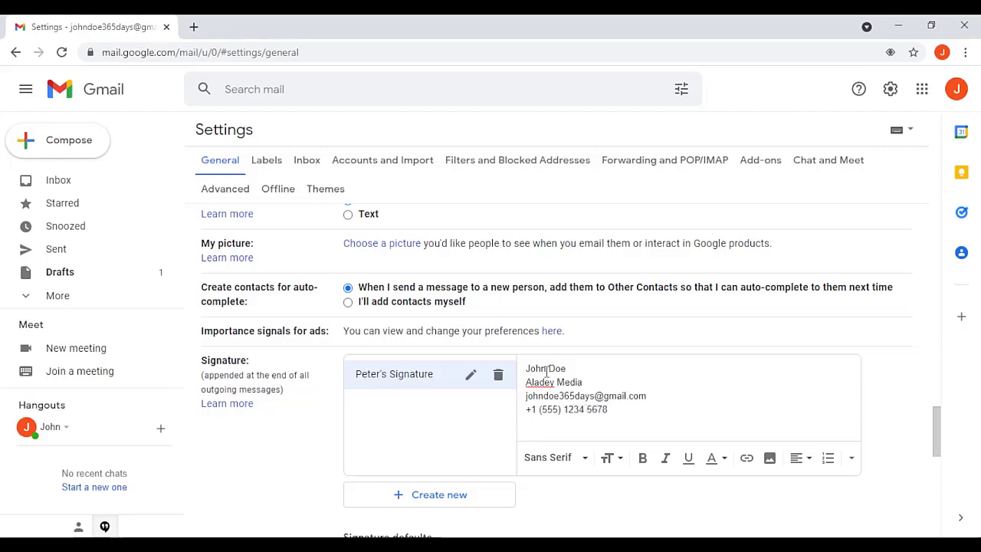
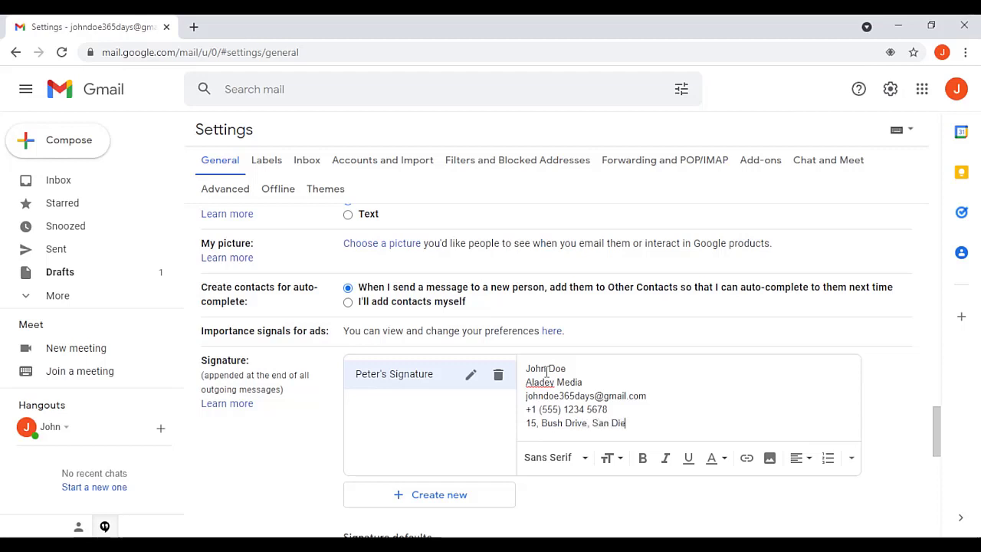
pyautogui.press('Return')
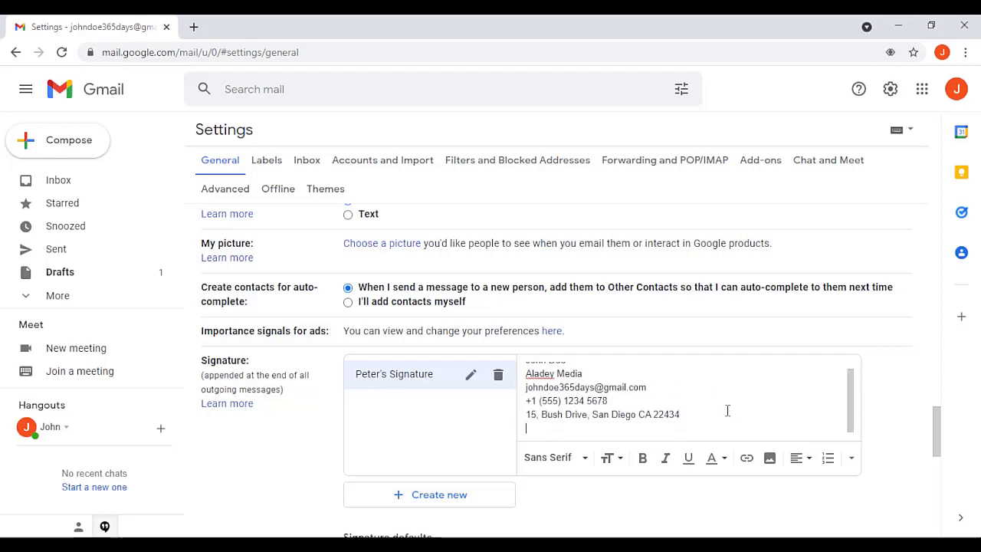
# Step: Insert the Aladeymedia logo from My Drive into the signature and resize it to Small
pyautogui.click(770, 459)
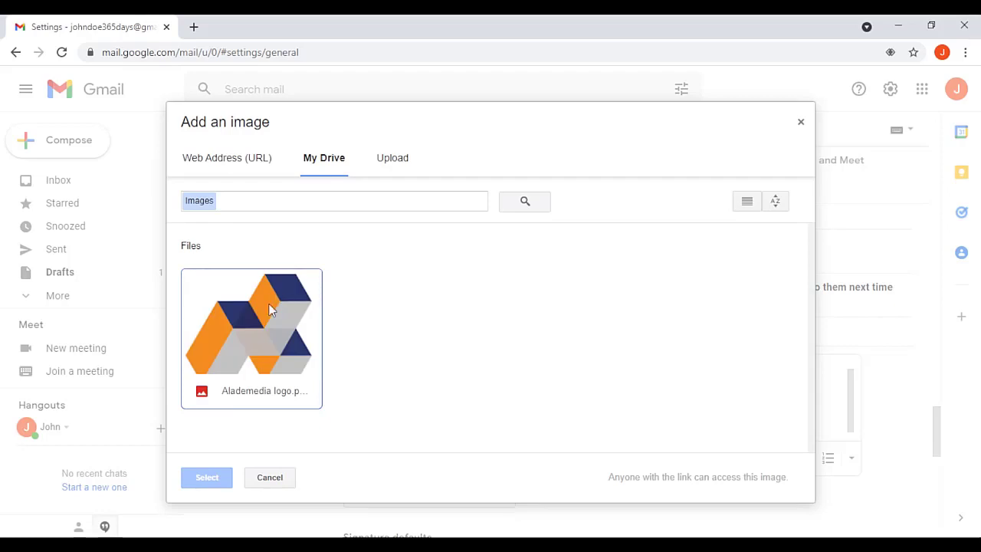
pyautogui.click(264, 319)
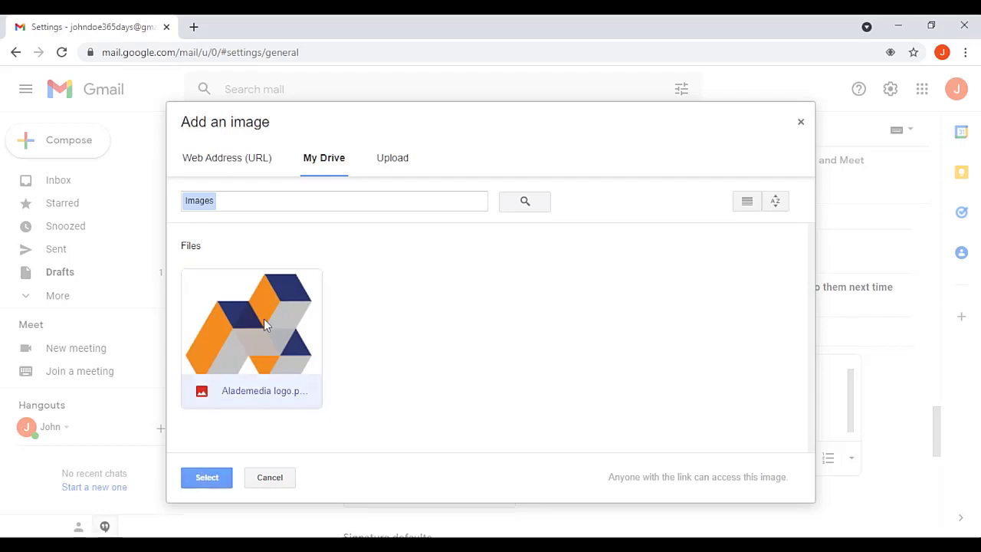
pyautogui.click(204, 480)
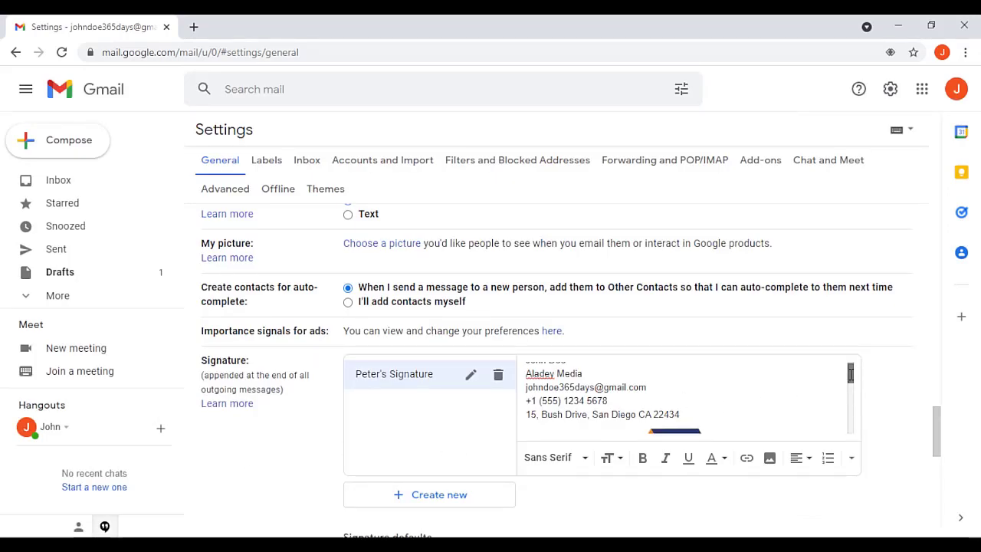
pyautogui.moveTo(850, 373); pyautogui.dragTo(850, 409)
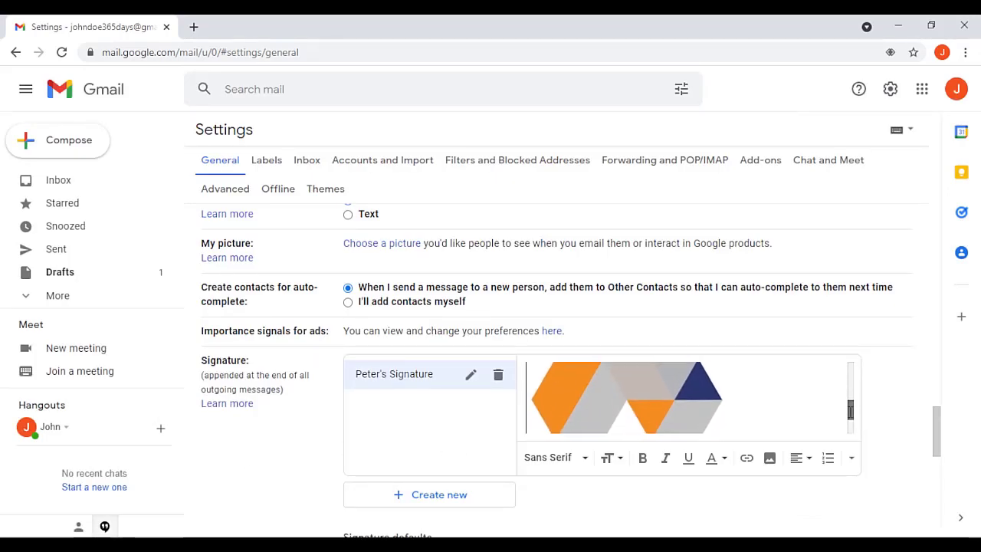
pyautogui.click(642, 402)
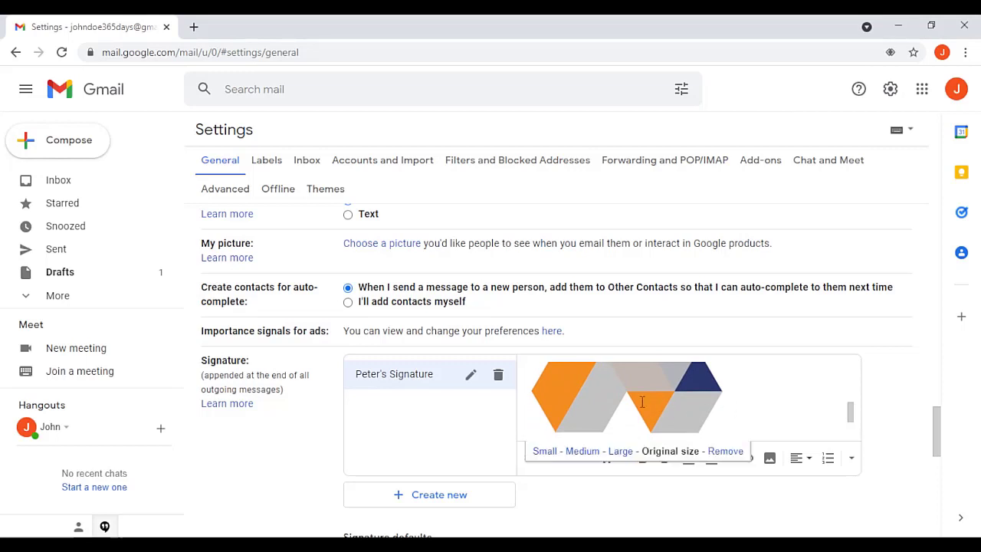
pyautogui.click(546, 452)
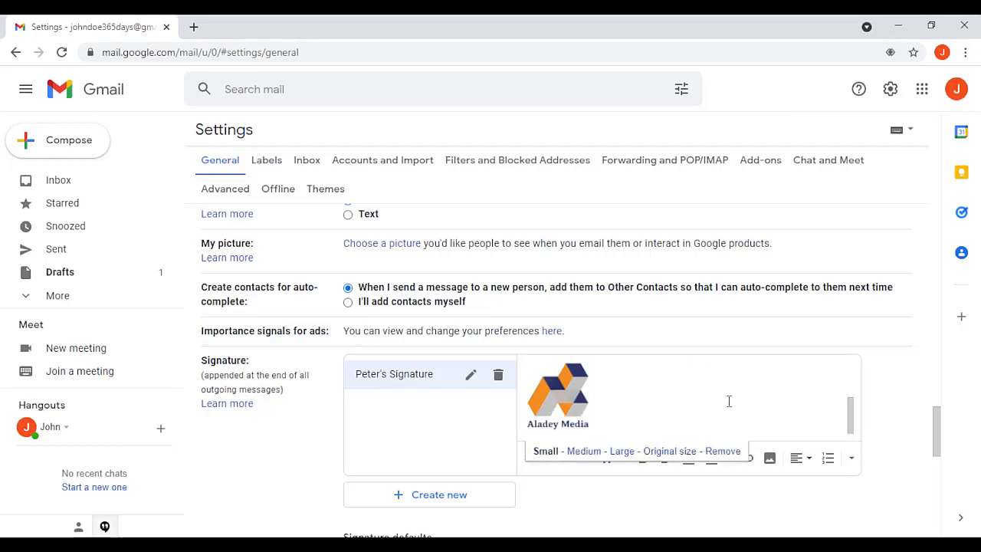
pyautogui.click(850, 405)
pyautogui.moveTo(850, 405); pyautogui.dragTo(849, 369)
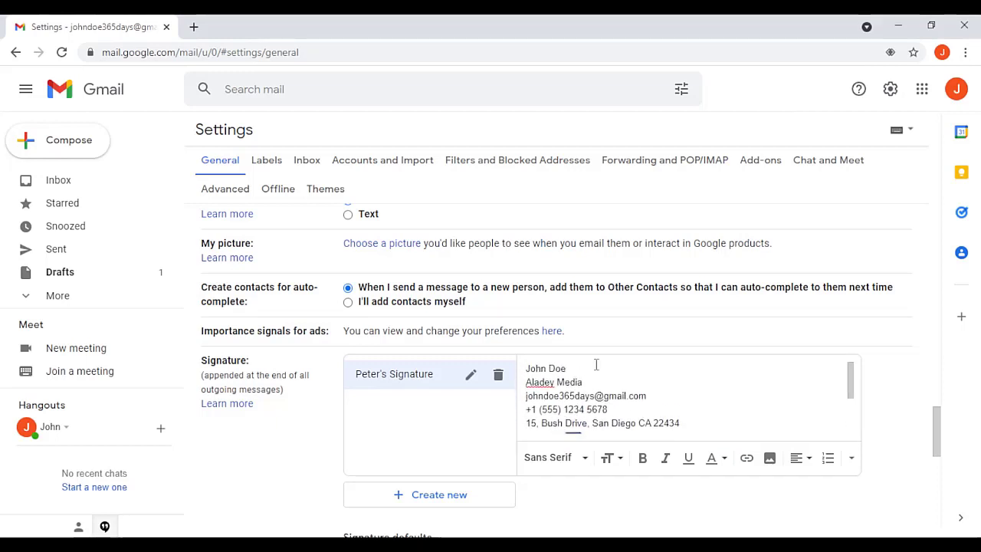
# Step: Format the signature's name line in Tahoma, Large, bold and blue
pyautogui.click(570, 368)
pyautogui.moveTo(565, 368); pyautogui.dragTo(526, 369)
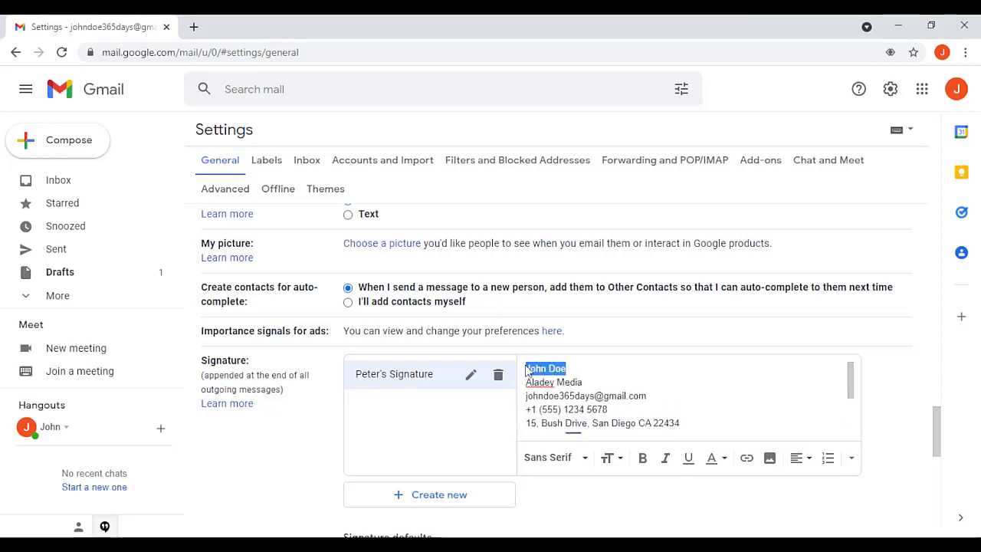
pyautogui.click(584, 459)
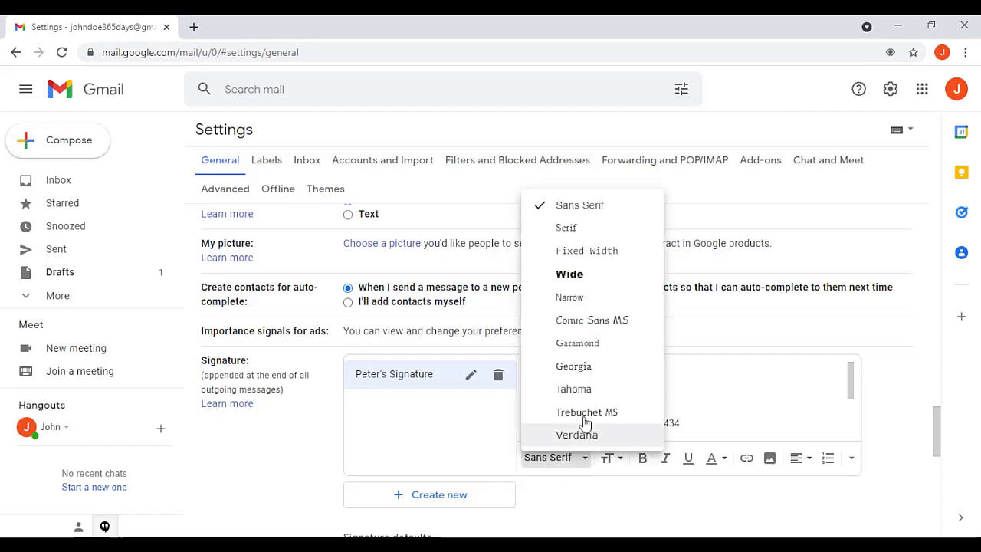
pyautogui.click(580, 390)
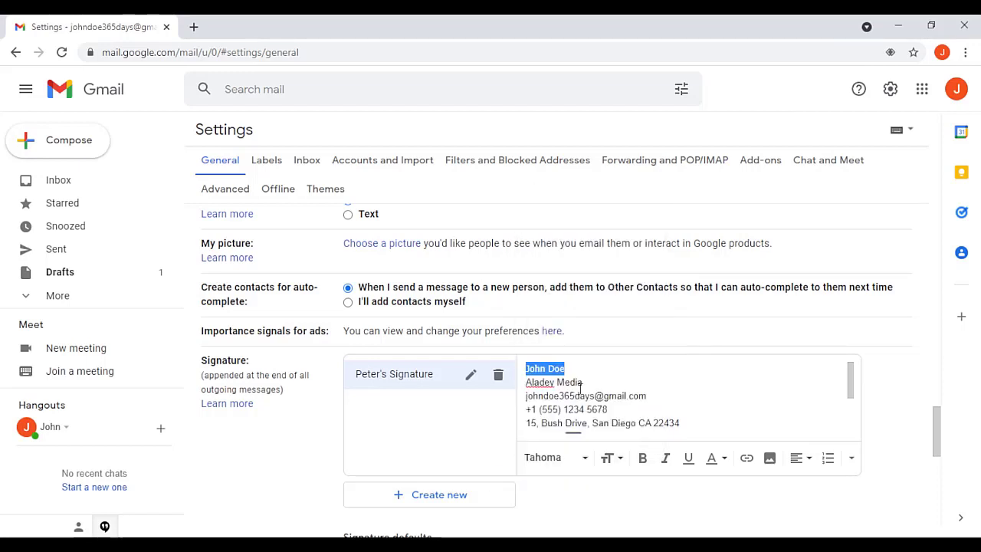
pyautogui.click(617, 459)
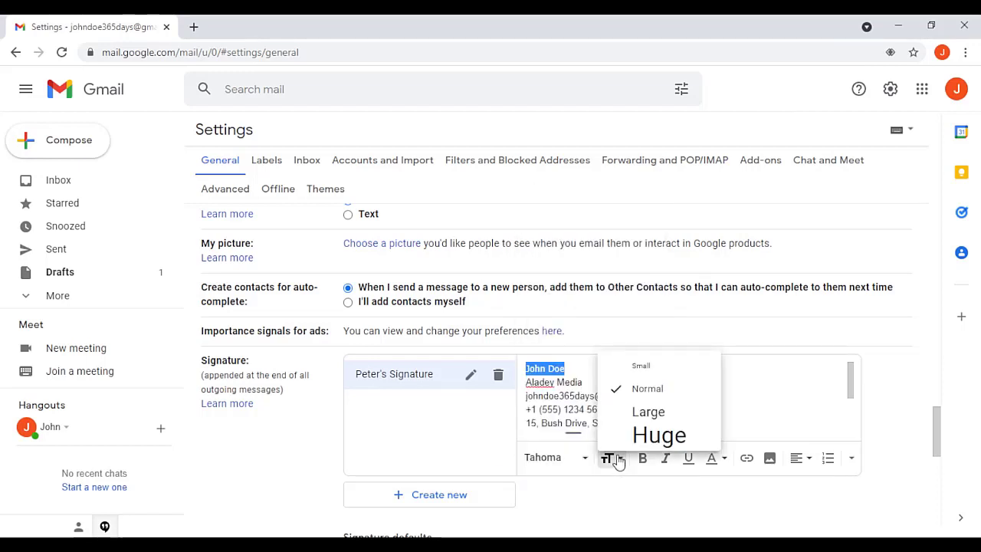
pyautogui.click(646, 411)
pyautogui.click(641, 466)
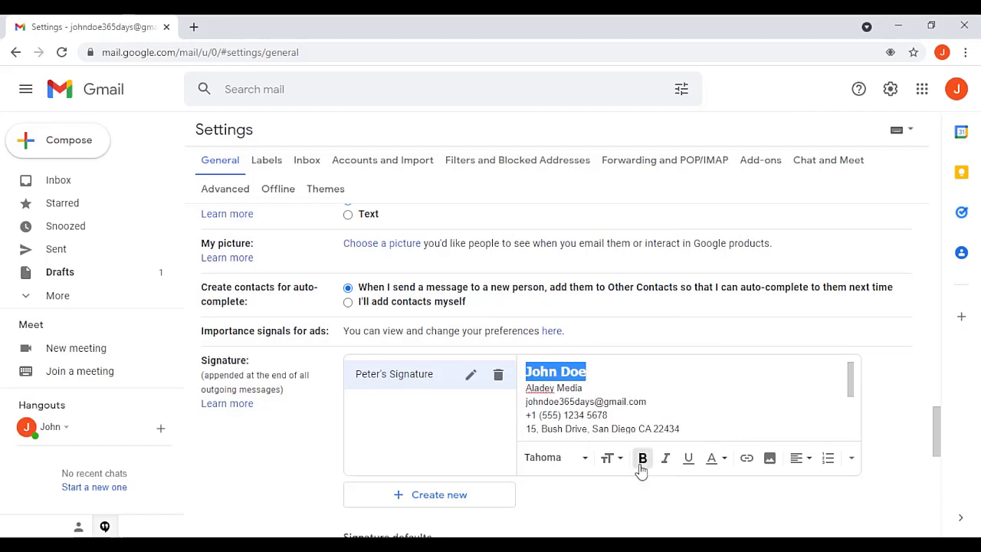
pyautogui.click(723, 460)
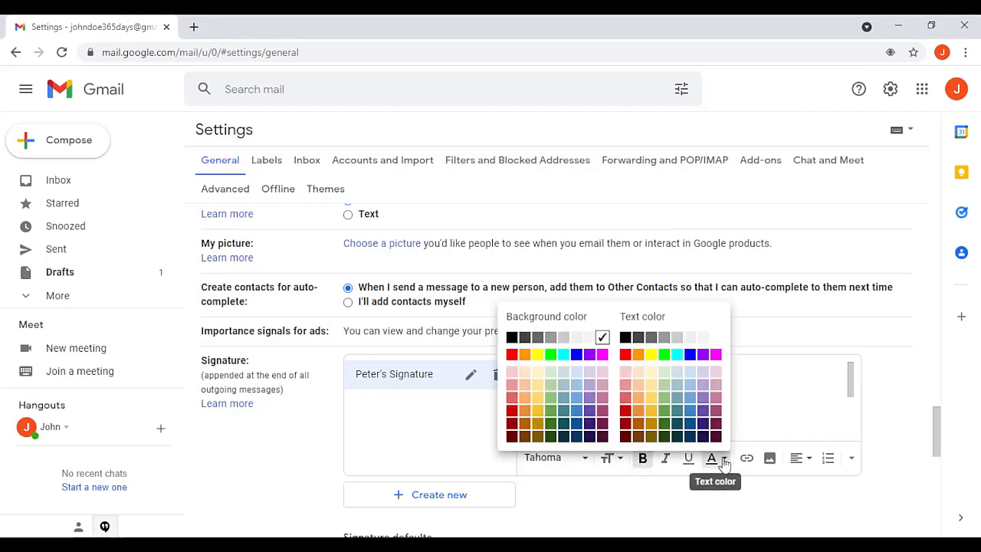
pyautogui.click(691, 356)
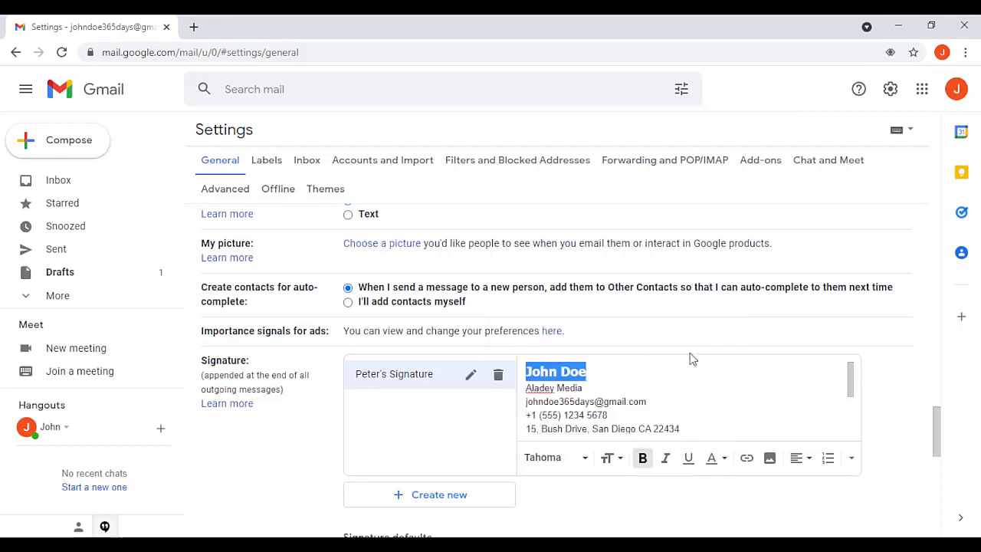
# Step: Make Aladey Media bold and Large, and select the email address line
pyautogui.click(579, 389)
pyautogui.moveTo(579, 388); pyautogui.dragTo(526, 389)
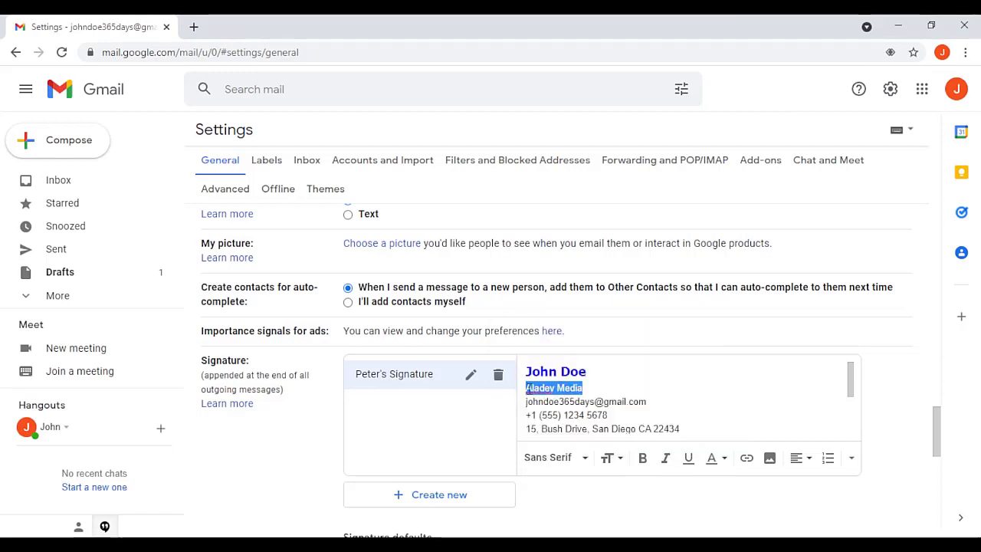
pyautogui.click(642, 460)
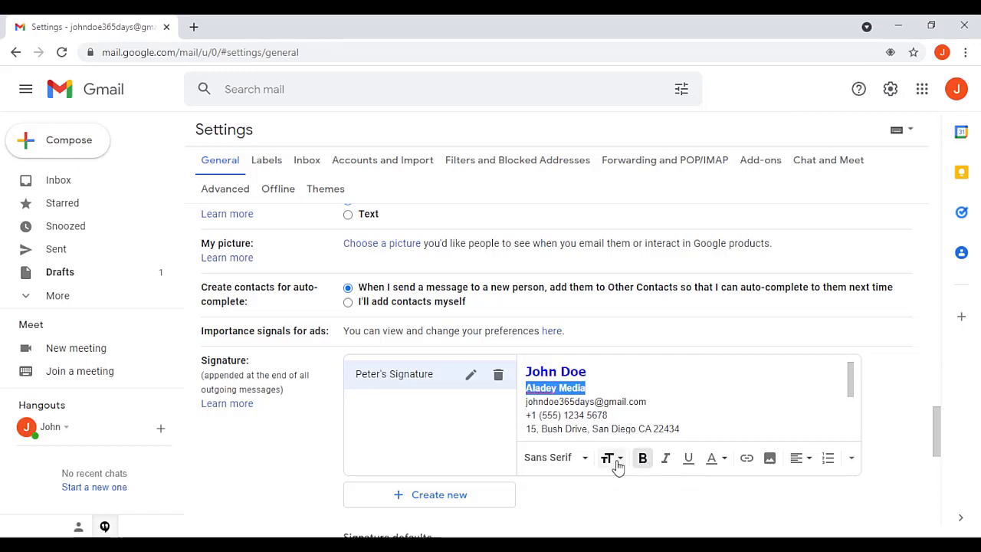
pyautogui.click(619, 460)
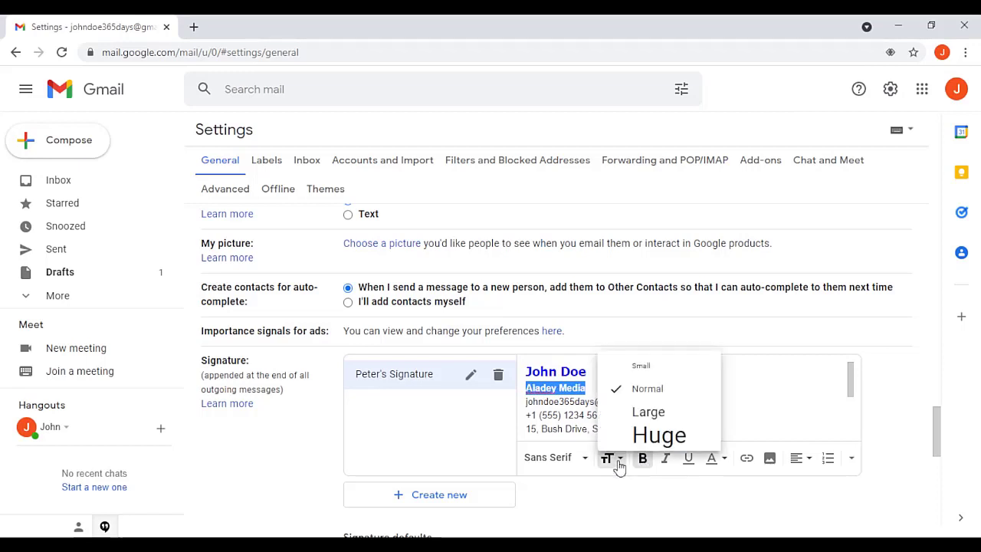
pyautogui.click(642, 412)
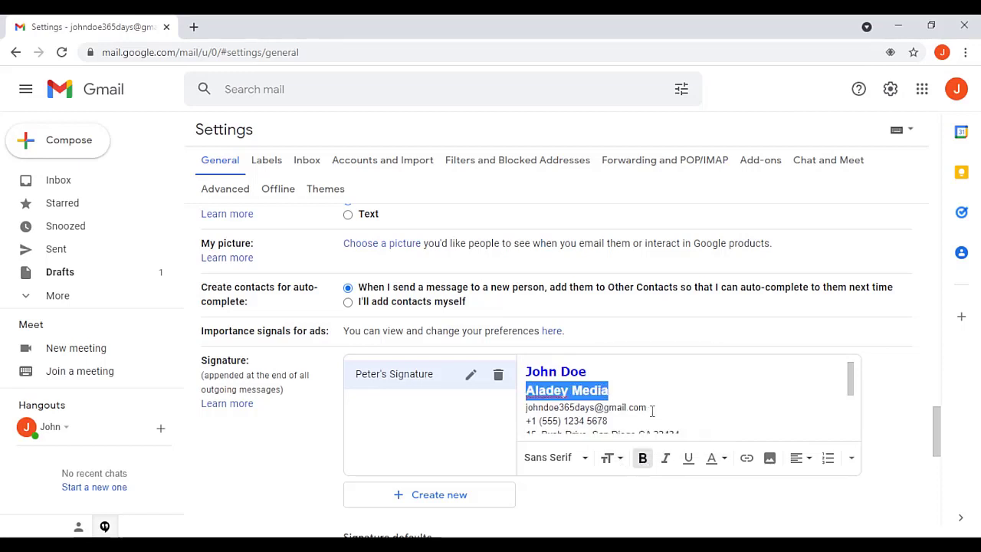
pyautogui.click(650, 410)
pyautogui.moveTo(650, 410); pyautogui.dragTo(526, 410)
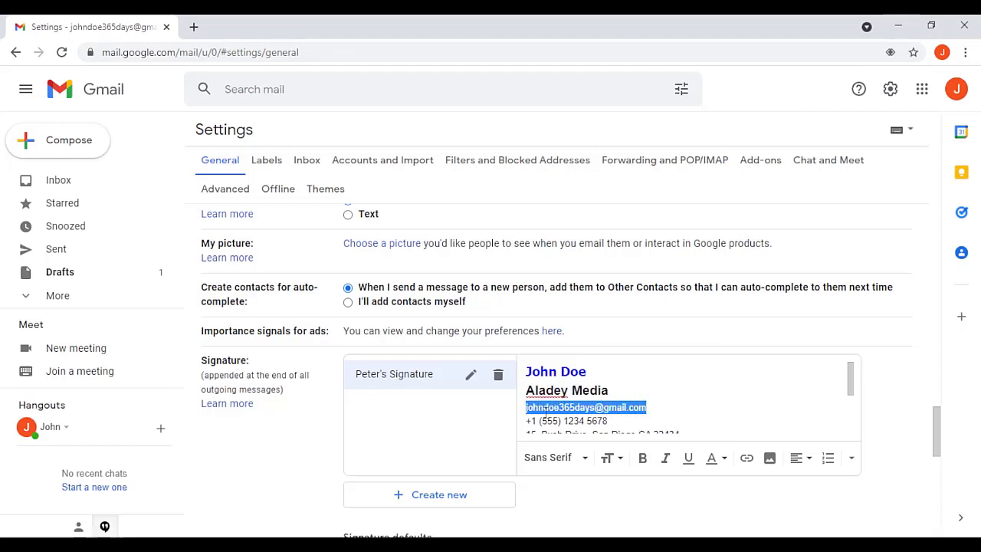
# Step: Turn the selected email address into a link and scroll down to Signature defaults
pyautogui.click(746, 459)
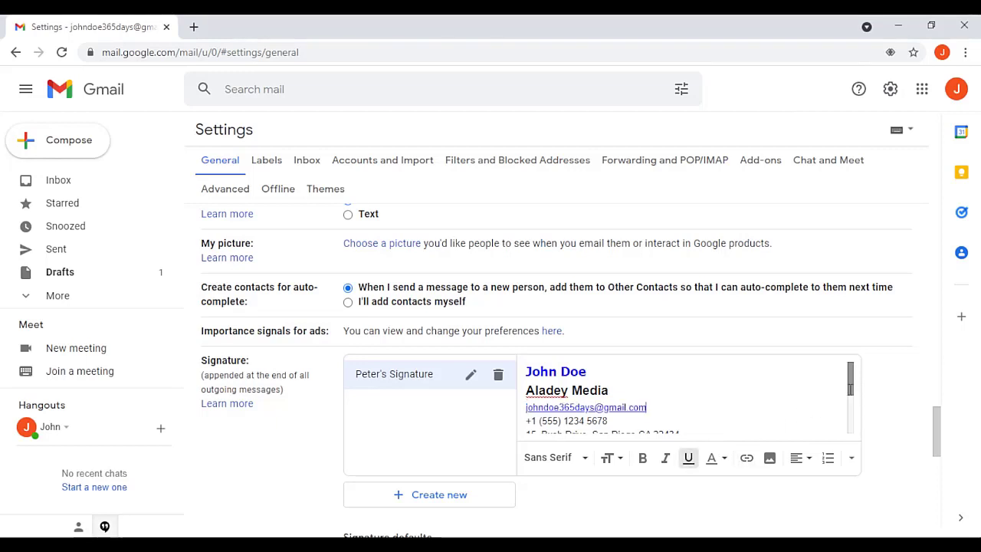
pyautogui.moveTo(850, 380); pyautogui.dragTo(850, 415)
pyautogui.moveTo(935, 412); pyautogui.dragTo(934, 430)
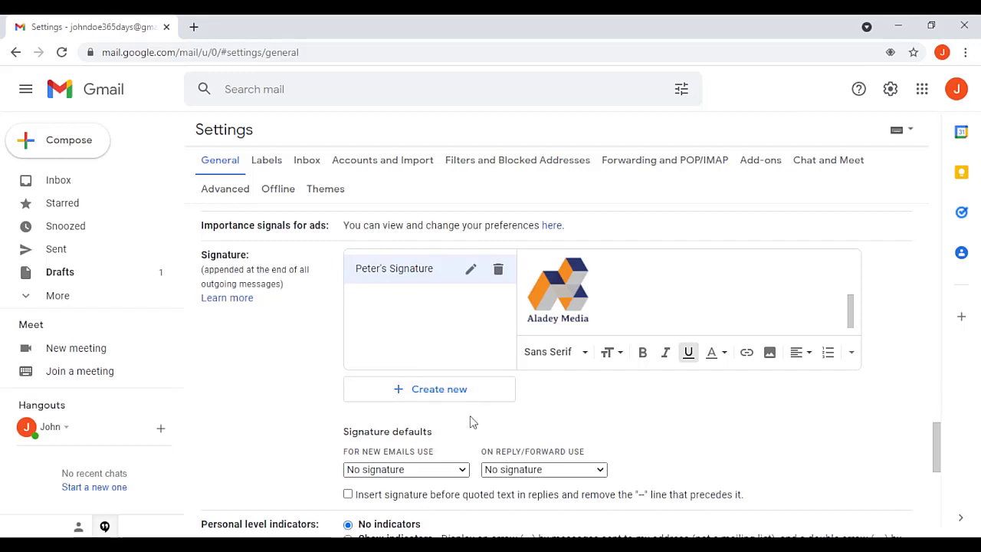
# Step: Use the new signature for new emails and replies/forwards, inserted before quoted text
pyautogui.click(416, 469)
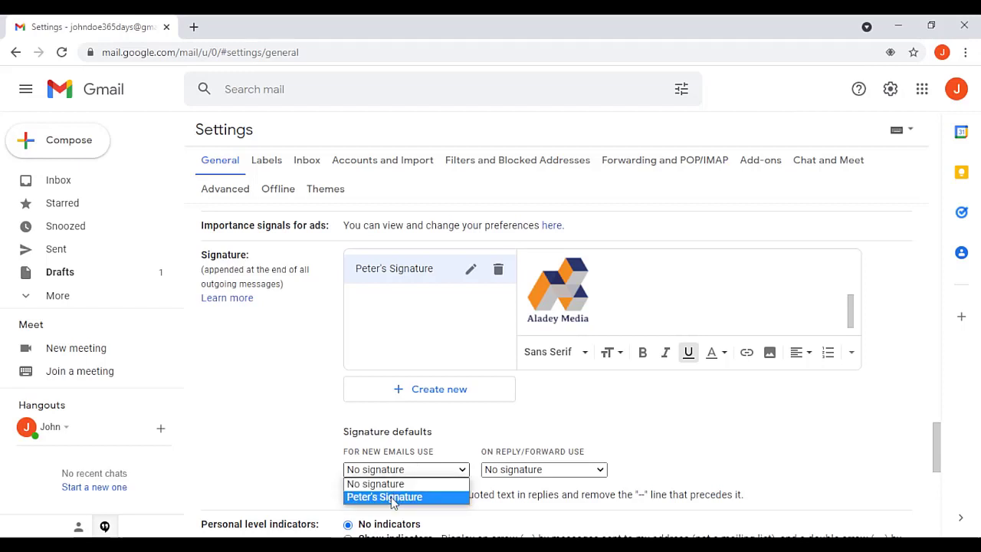
pyautogui.click(392, 498)
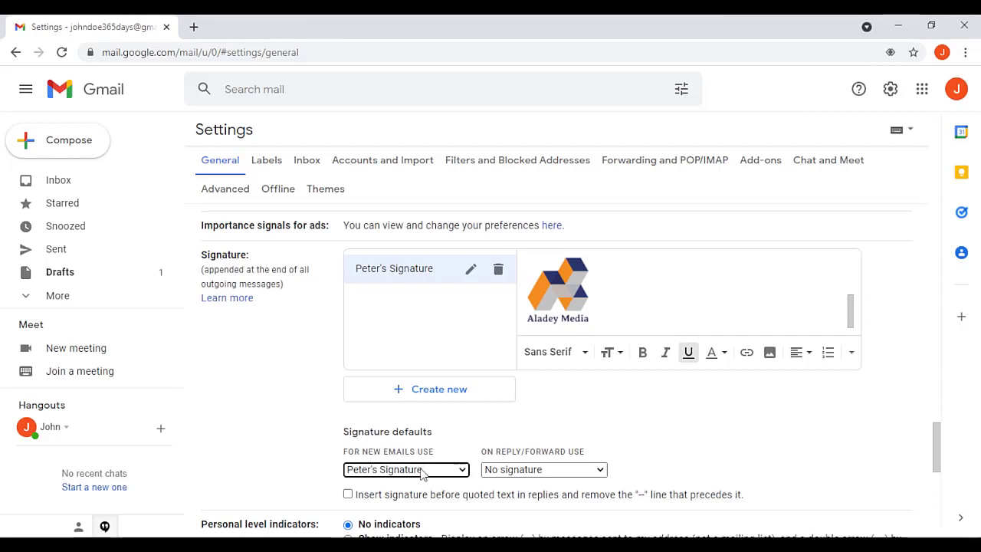
pyautogui.click(535, 470)
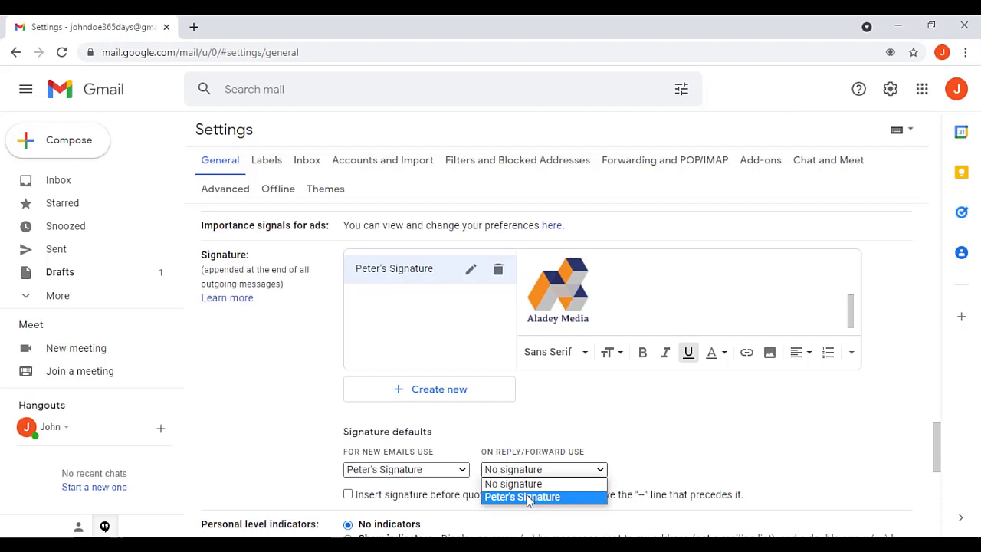
pyautogui.click(527, 497)
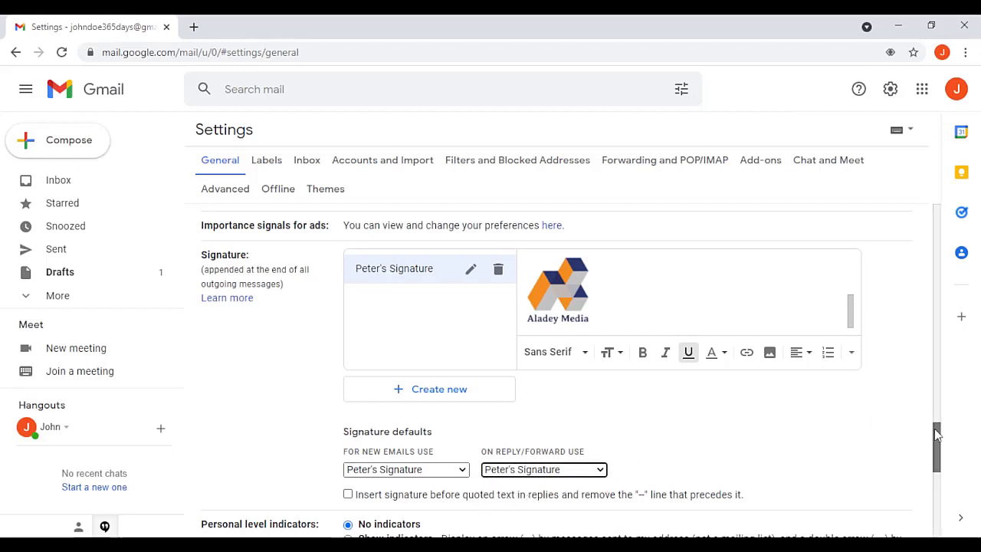
pyautogui.scroll(-1, 937, 434)
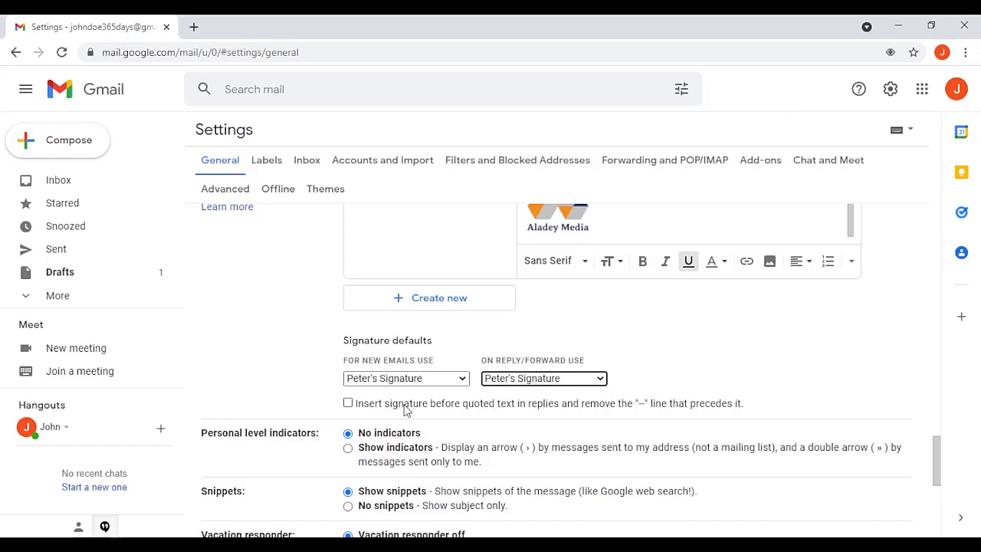
pyautogui.click(348, 403)
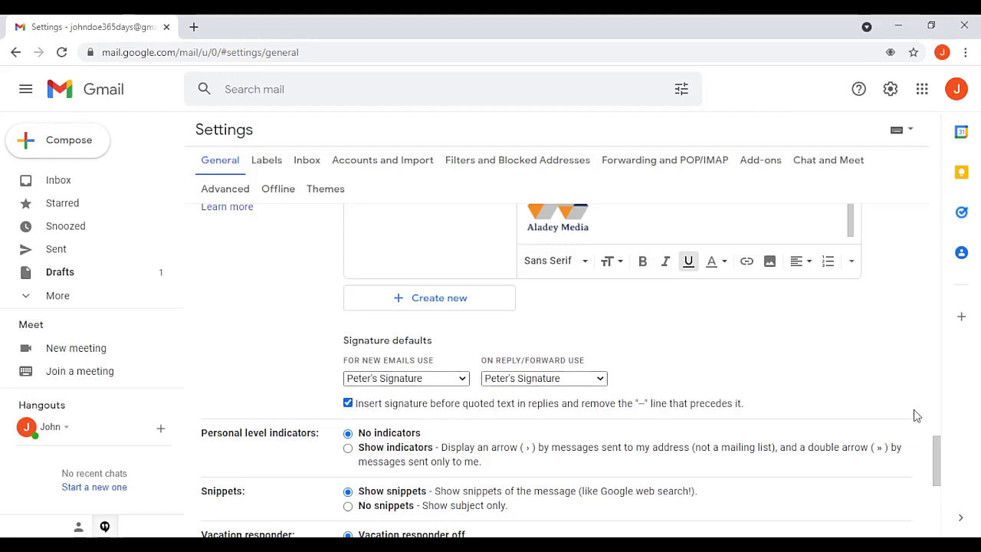
pyautogui.moveTo(933, 439); pyautogui.dragTo(939, 506)
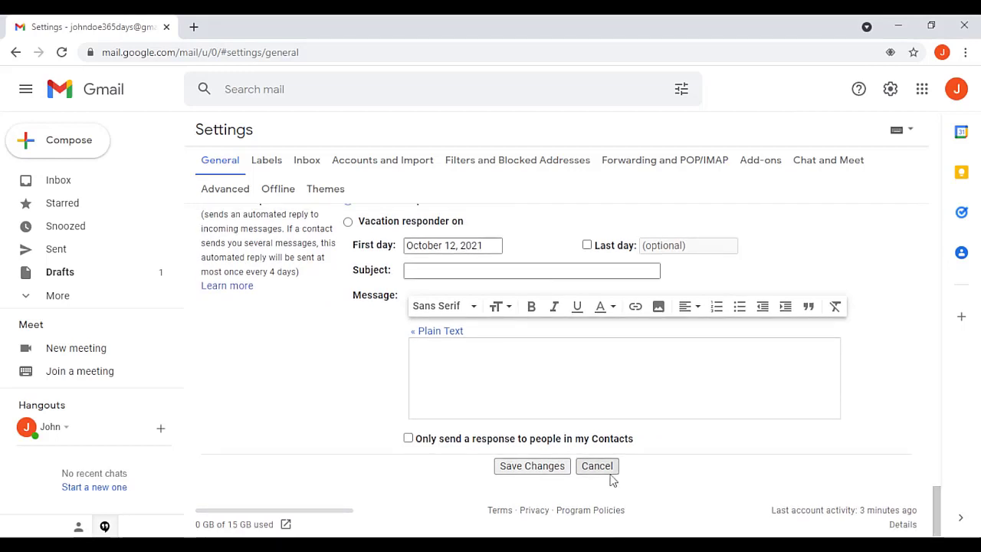
# Step: Save the settings changes and start a new message from the inbox
pyautogui.click(536, 467)
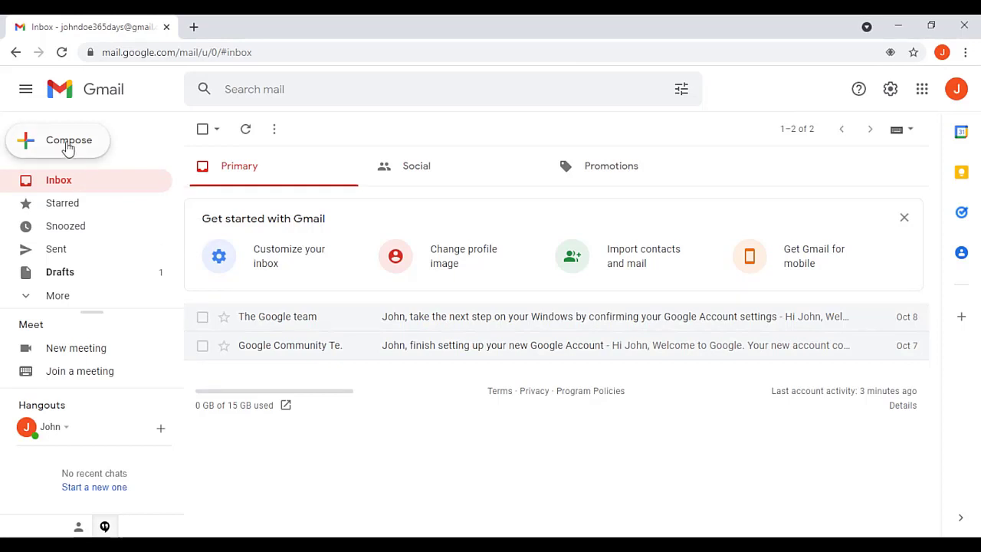
pyautogui.click(68, 145)
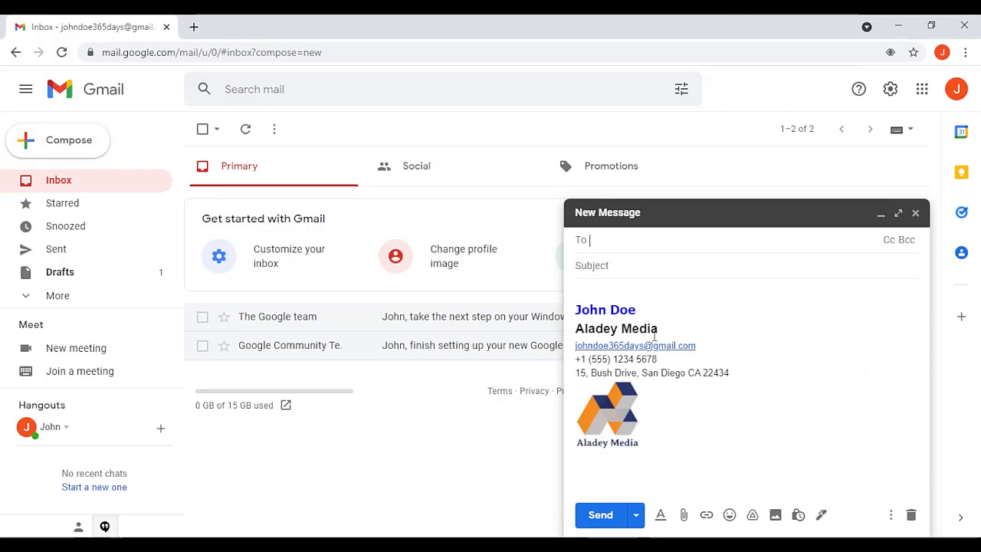
# Step: Write 'Dear Friends' and 'Welcome to My Channel' above the signature in the body
pyautogui.click(614, 292)
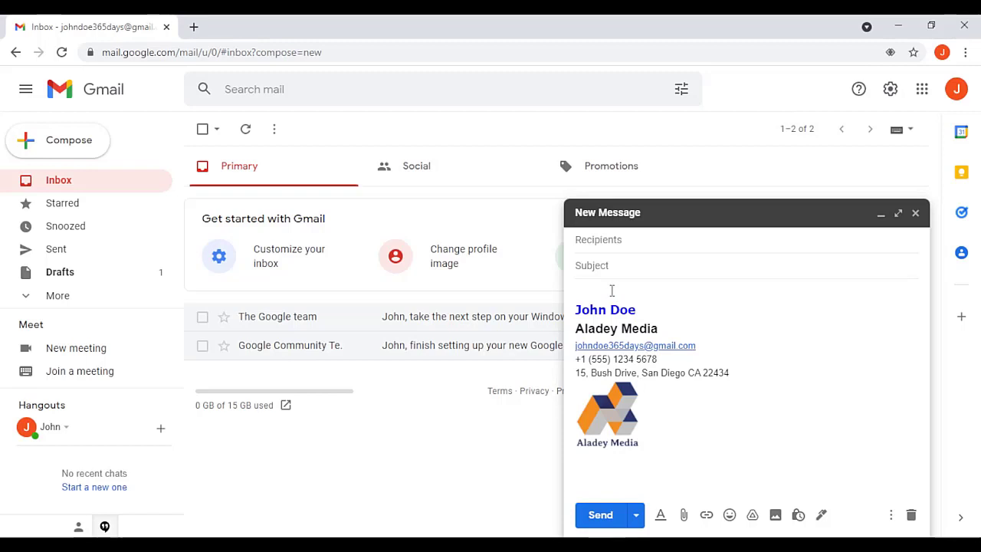
pyautogui.press('Return')
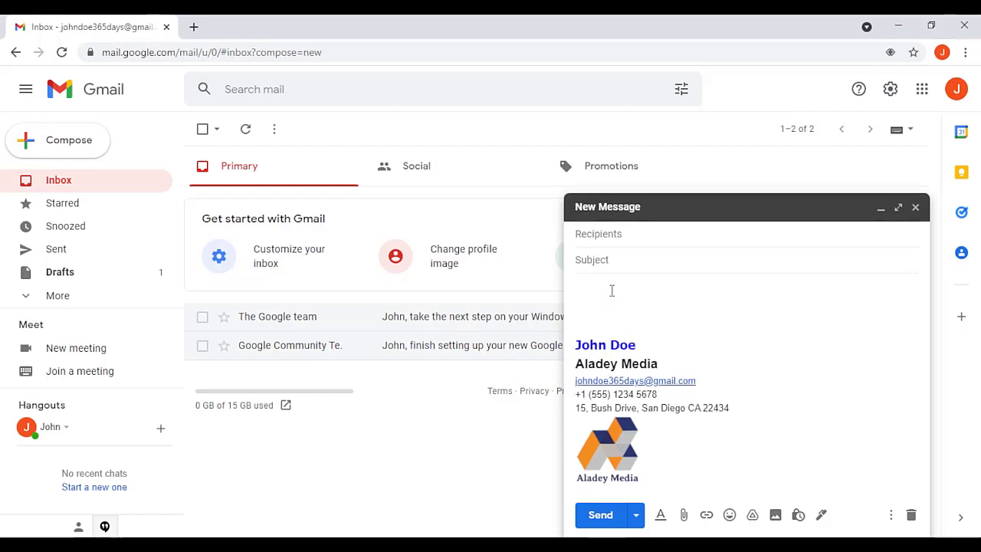
pyautogui.write('Dear')
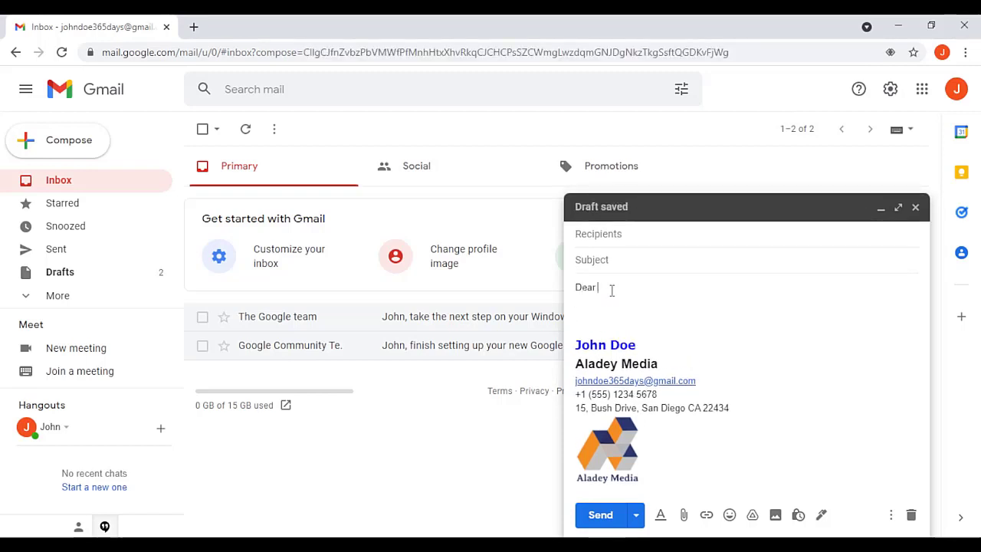
pyautogui.write(' Friend')
pyautogui.press('Return')
pyautogui.press('Return')
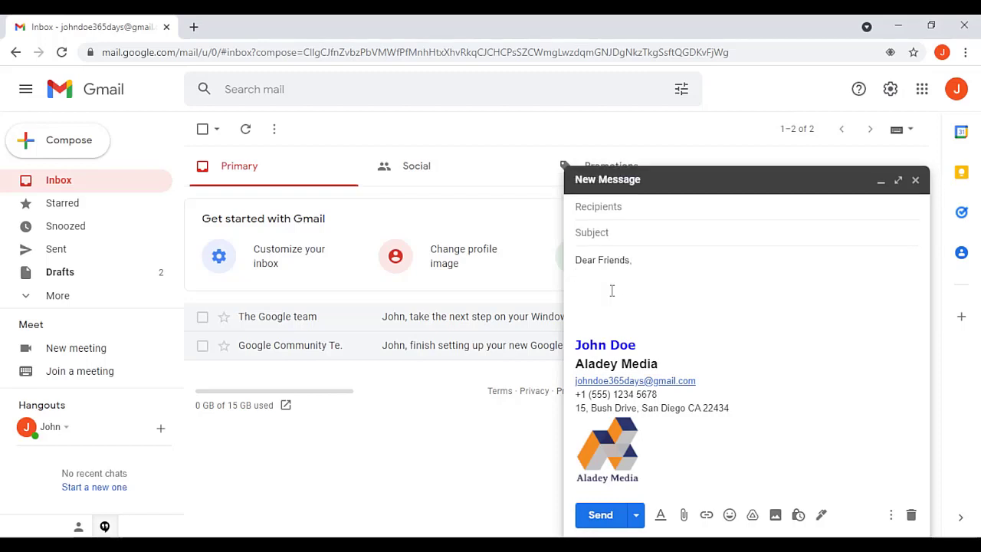
pyautogui.write('Welcome to')
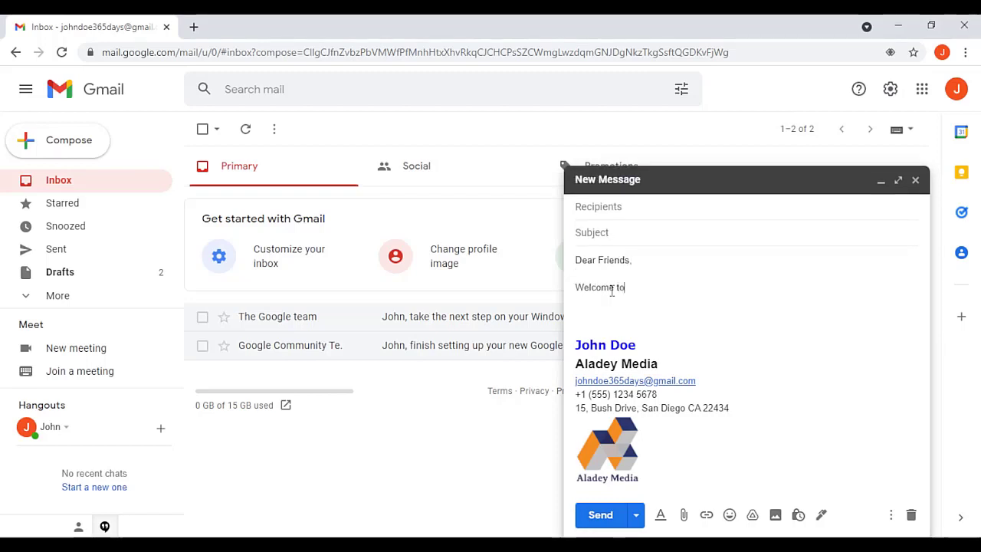
pyautogui.write(' My Channel.')
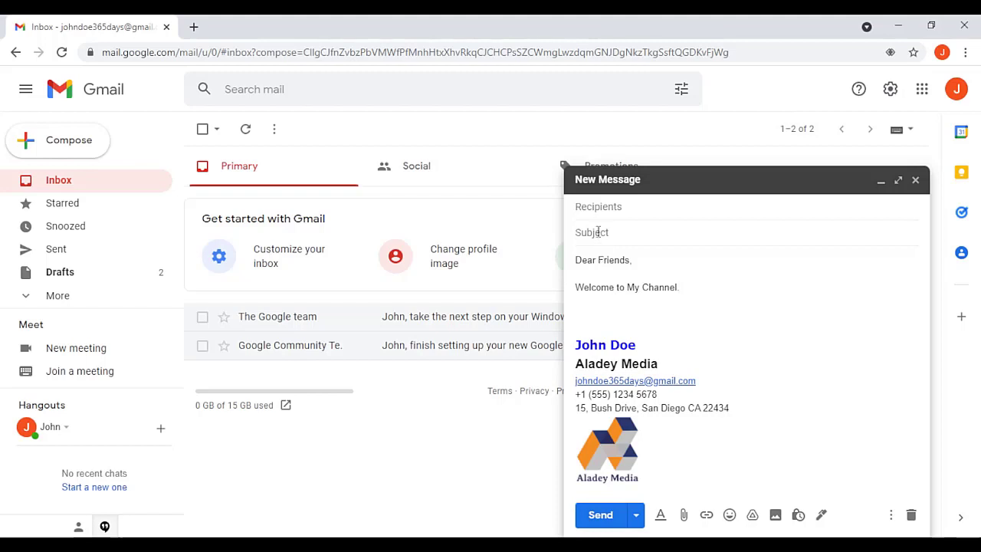
# Step: Enter the subject 'Hi Guys' and add the suggested contact as recipient
pyautogui.click(597, 232)
pyautogui.write('Hi ')
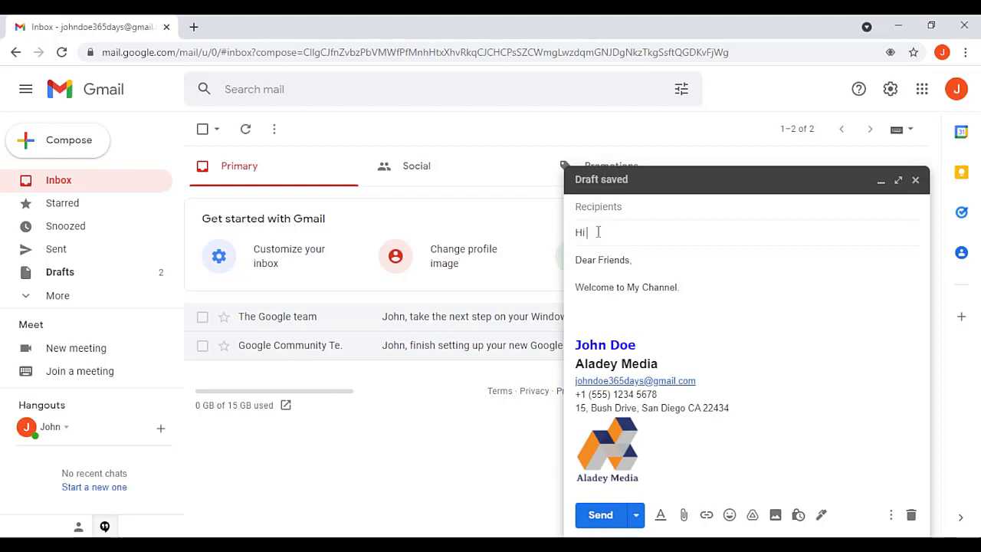
pyautogui.write('Guys')
pyautogui.click(606, 208)
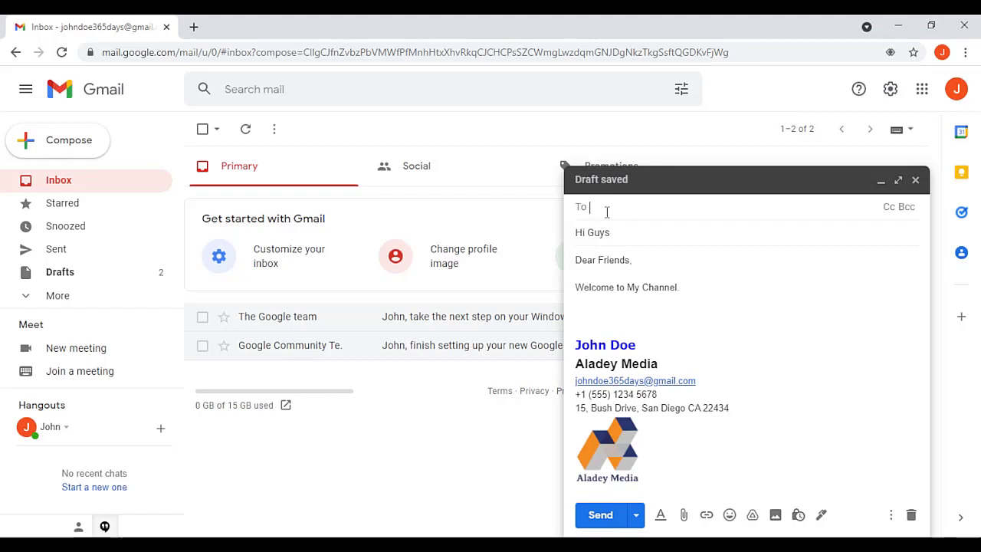
pyautogui.write('john')
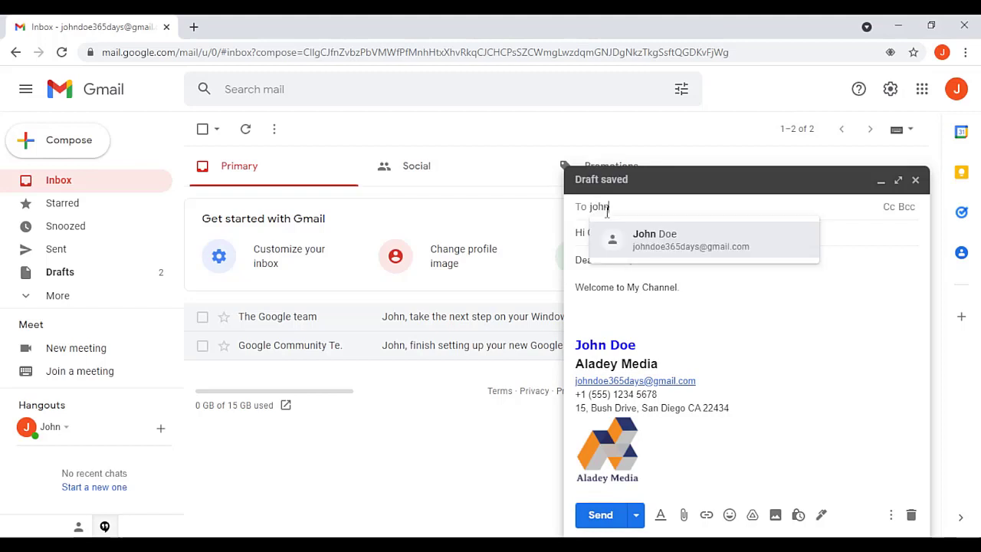
pyautogui.click(683, 253)
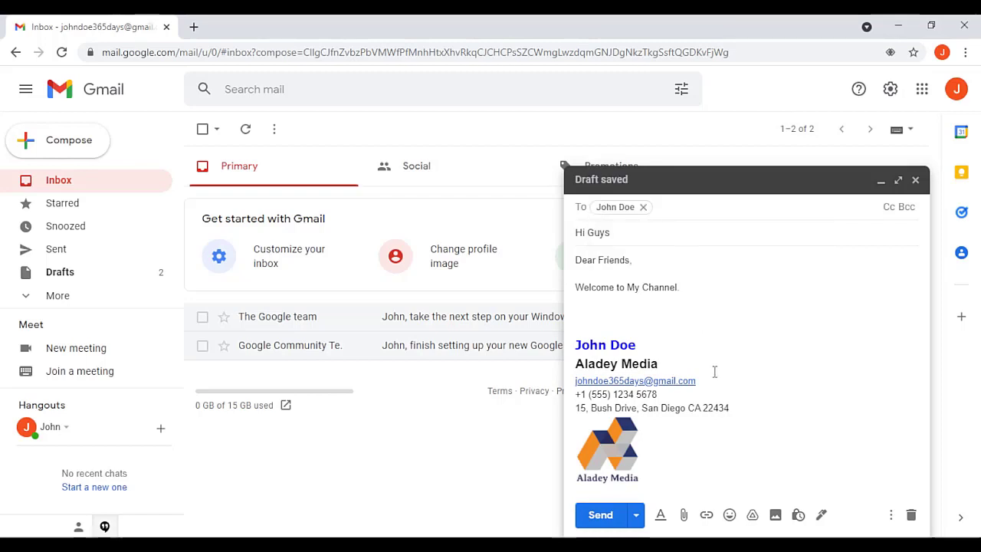
# Step: Send the Hi Guys email and open it from the inbox to view the signature and logo
pyautogui.click(599, 516)
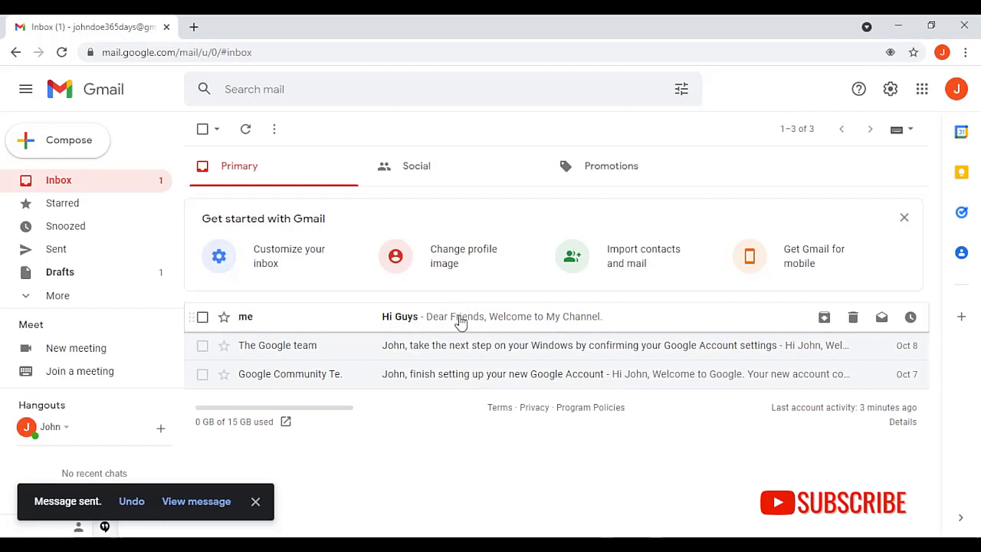
pyautogui.click(457, 320)
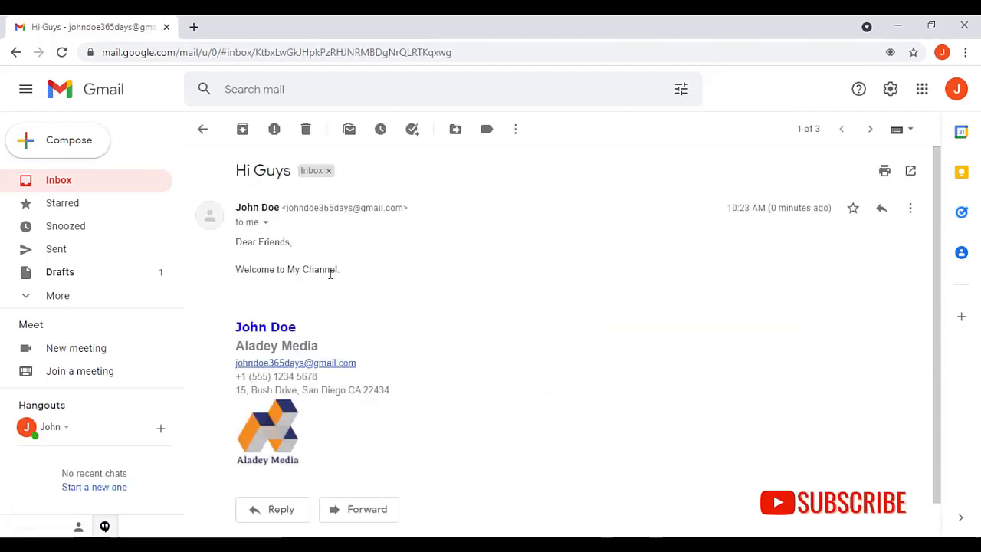